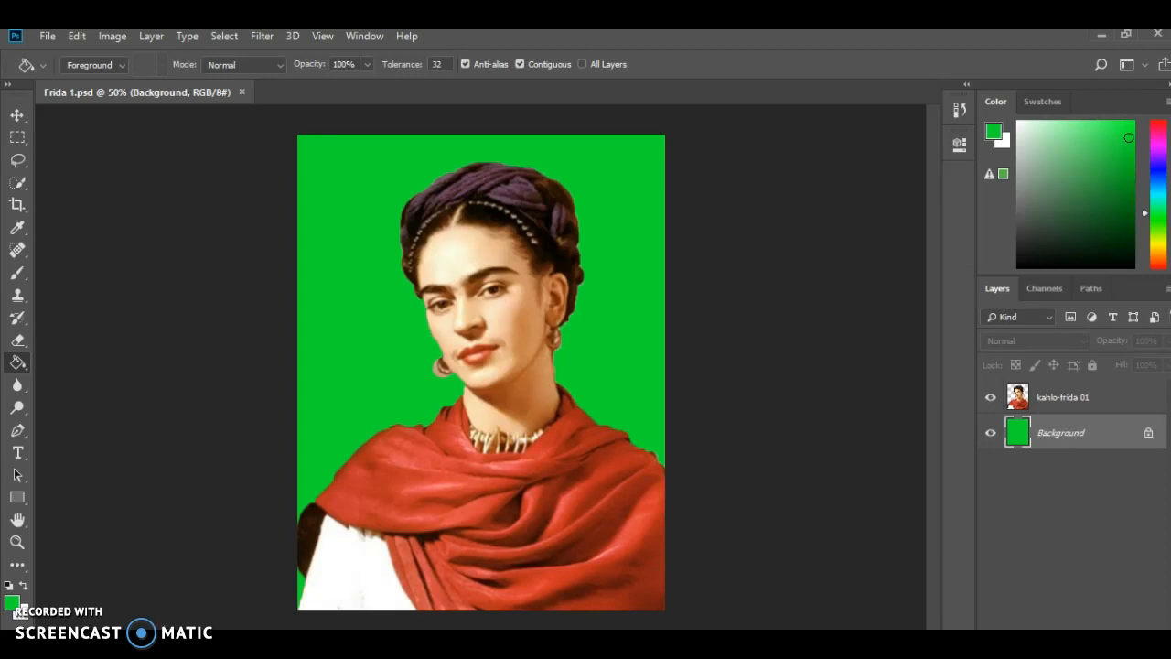
Switch to Chrome, go from Google Classroom to Google Drive, and open the student's art portfolio folder
{"action": "left_click", "coordinate": [485, 577]}
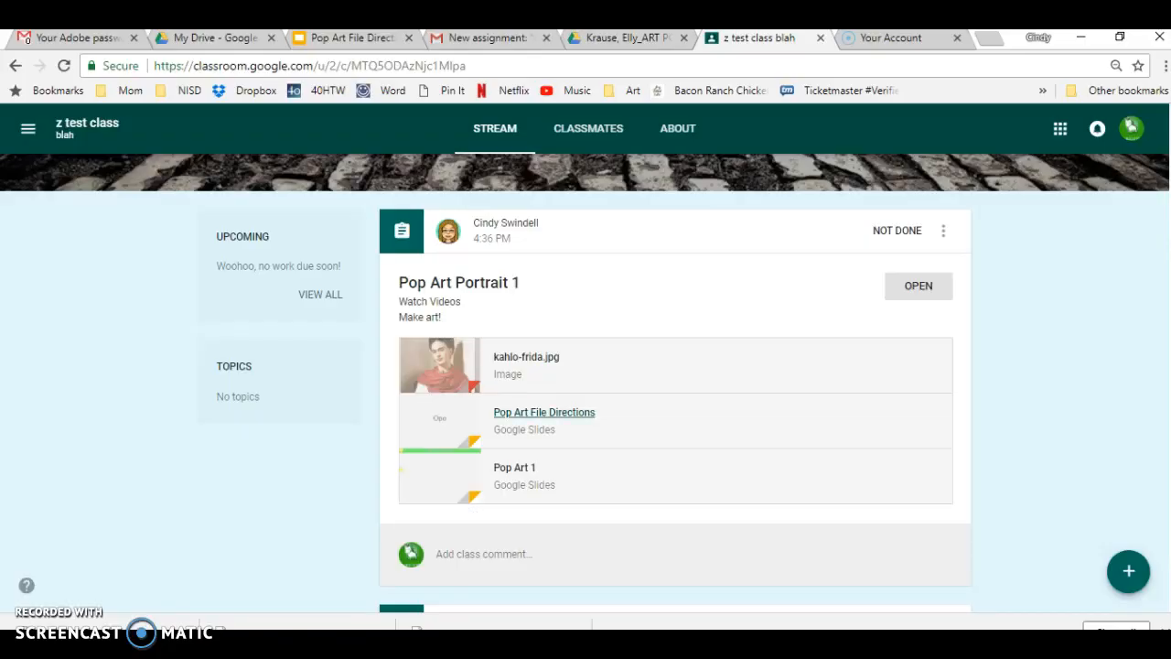
{"action": "left_click", "coordinate": [1061, 129]}
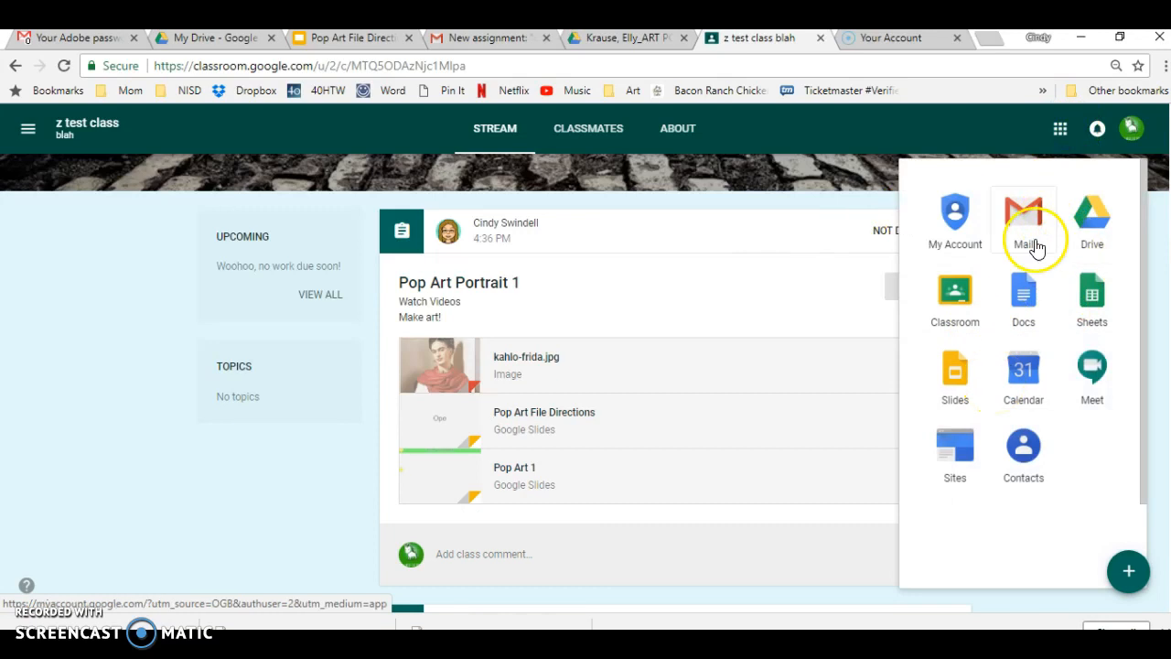
{"action": "left_click", "coordinate": [1088, 216]}
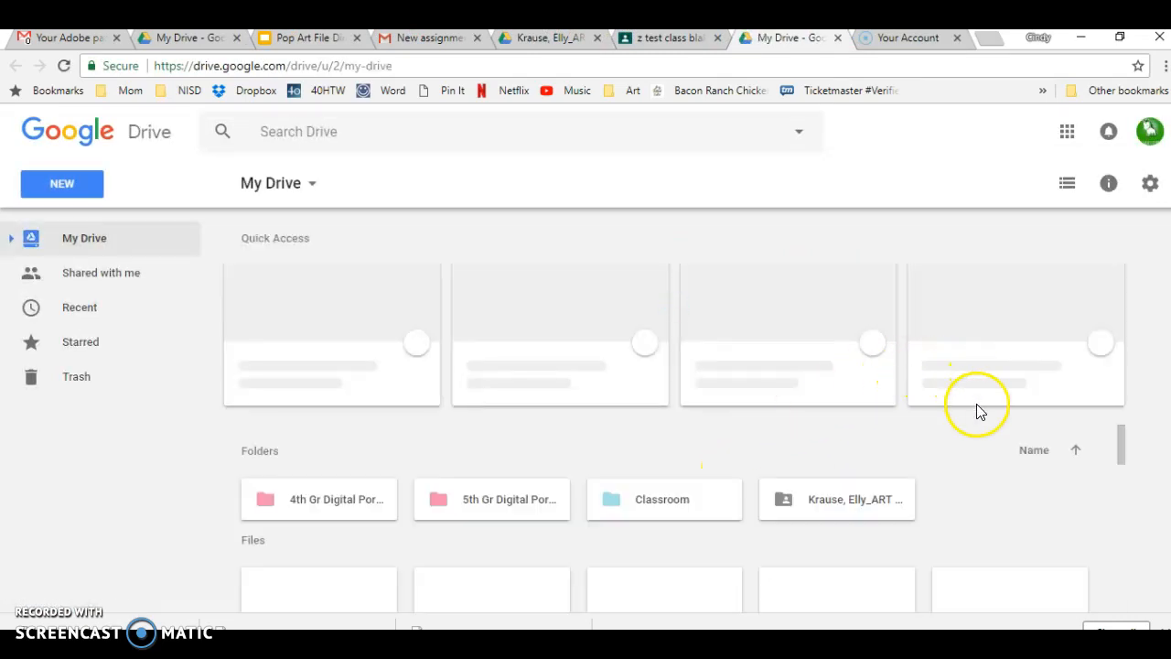
{"action": "left_click", "coordinate": [838, 501]}
{"action": "double_click", "coordinate": [837, 499]}
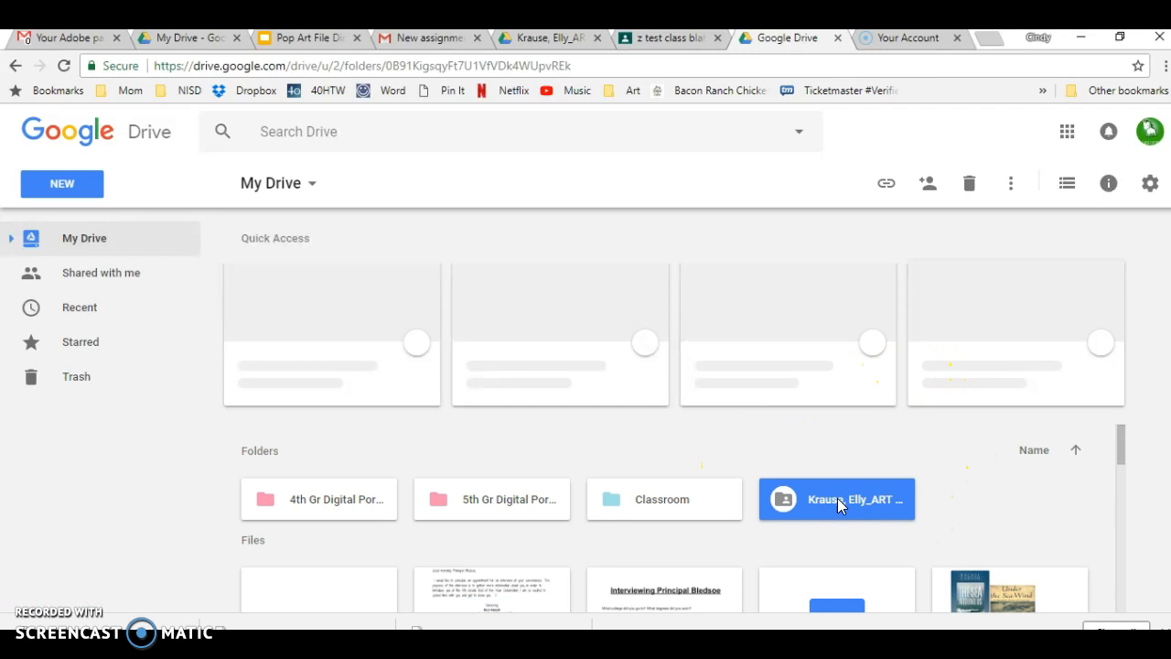
{"action": "left_click", "coordinate": [839, 485]}
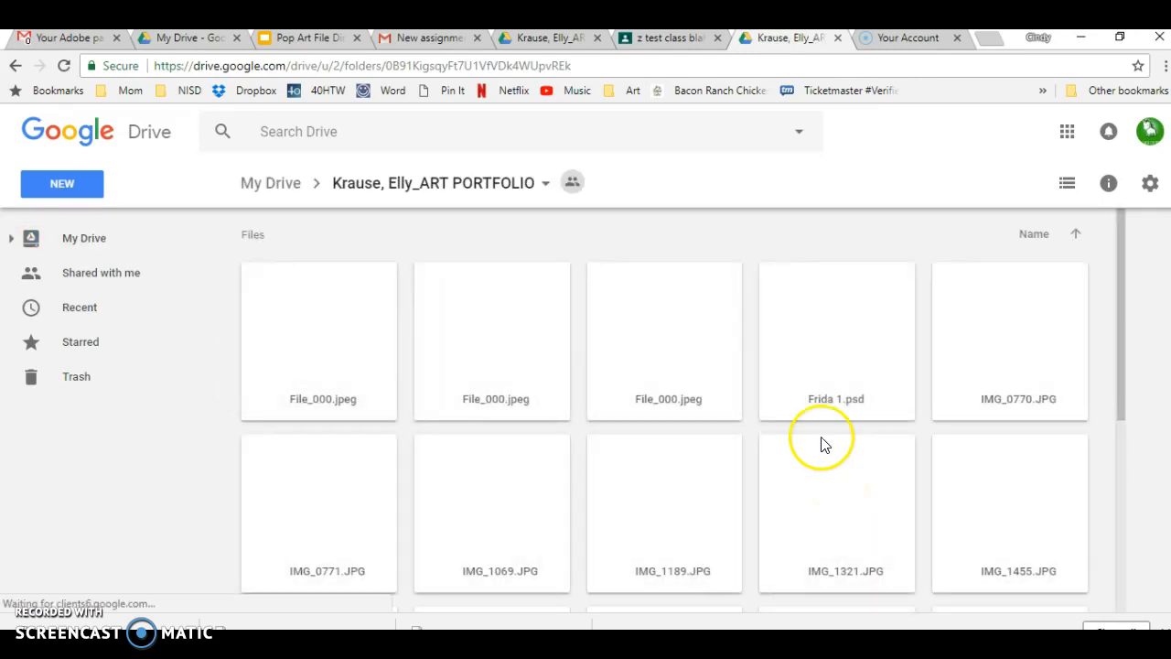
Preview Frida 1.psd in the portfolio folder and download it
{"action": "left_click", "coordinate": [814, 386]}
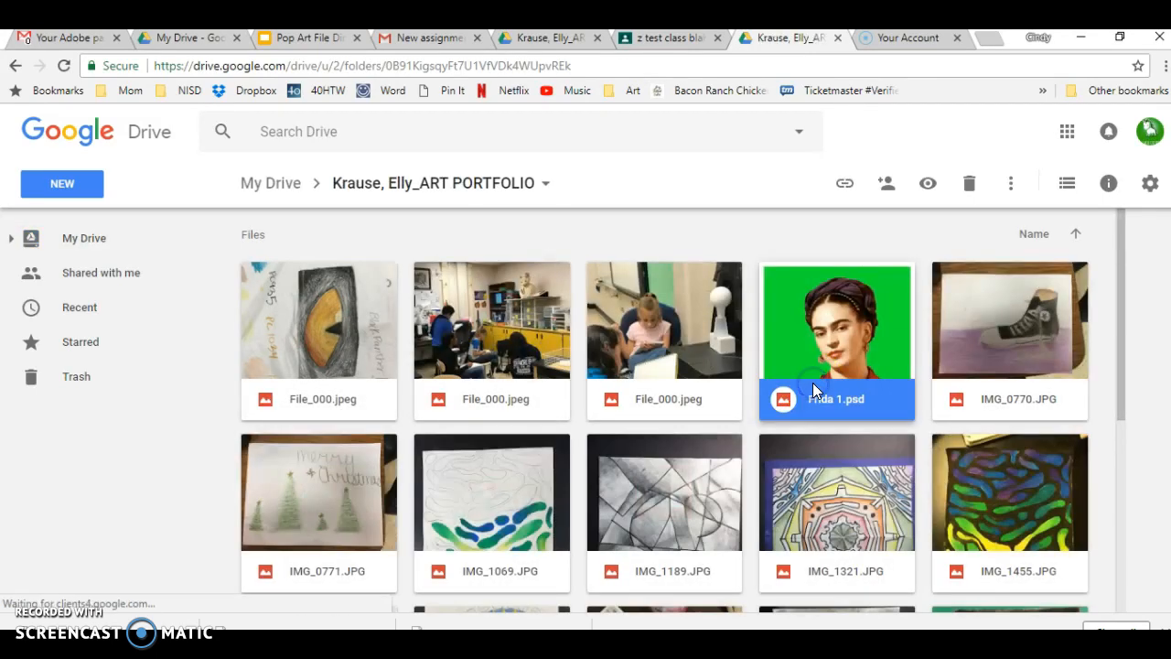
{"action": "double_click", "coordinate": [817, 391]}
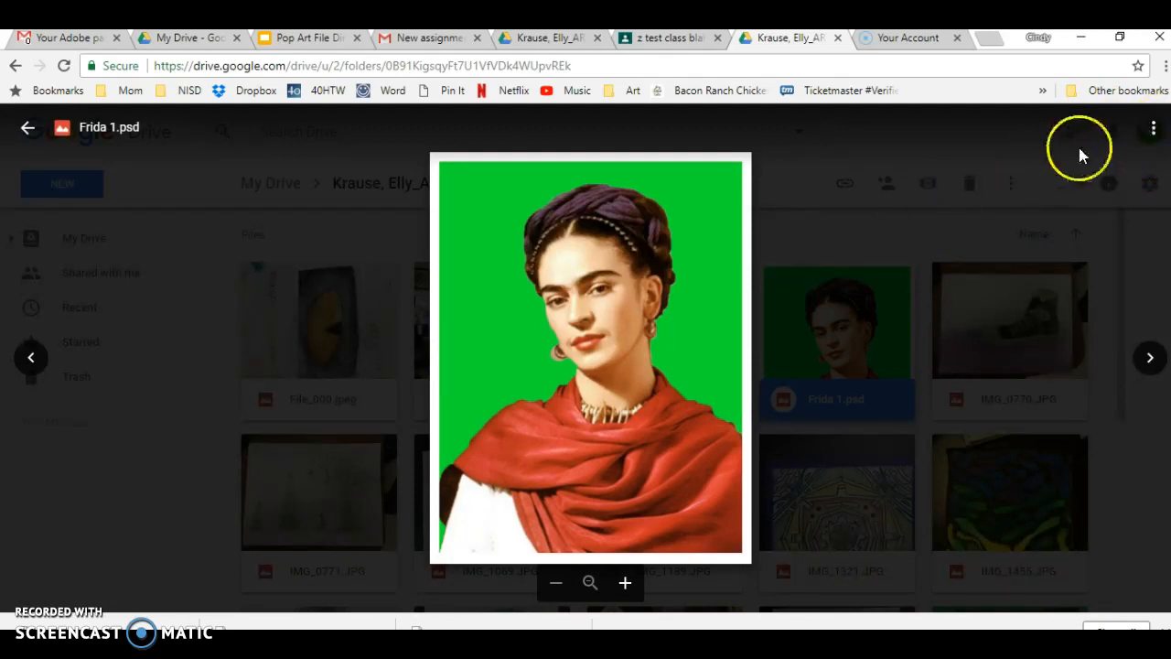
{"action": "left_click", "coordinate": [1153, 128]}
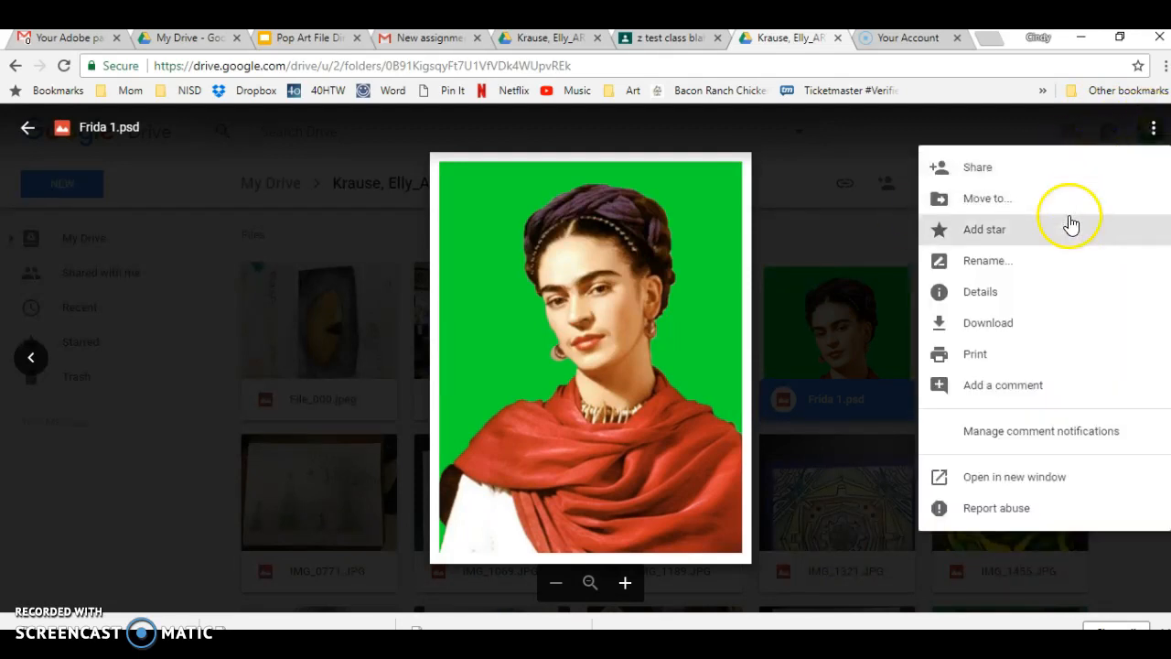
{"action": "left_click", "coordinate": [1049, 331]}
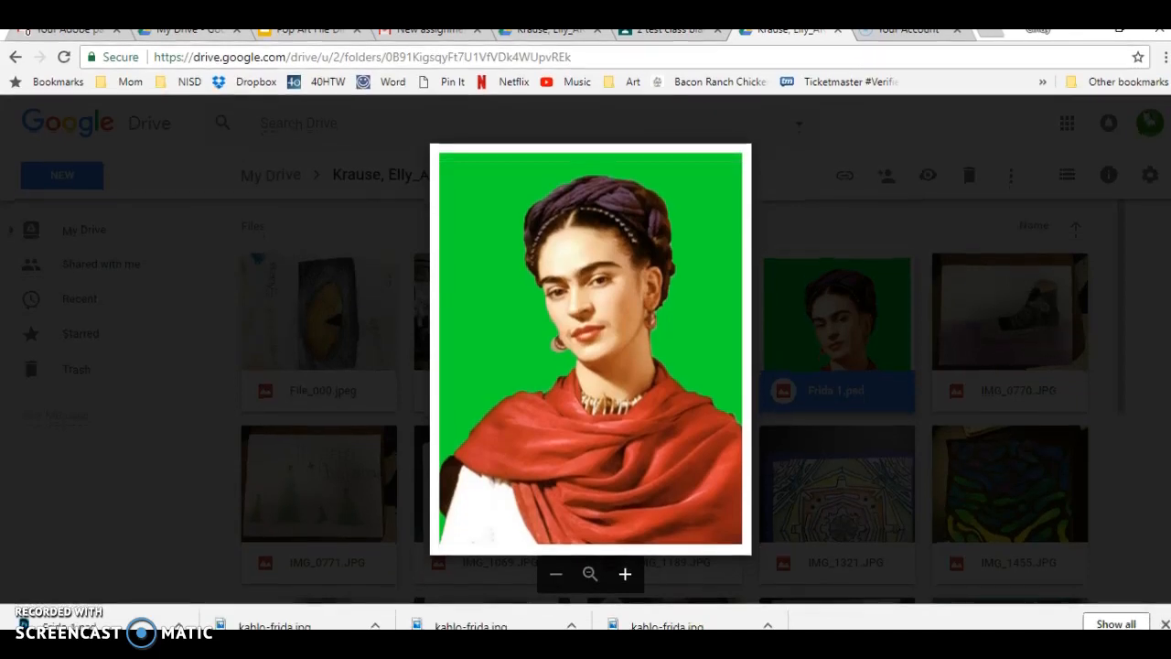
Open the downloaded Frida 1.psd from the Downloads folder in Photoshop and activate the Move tool
{"action": "left_click", "coordinate": [179, 617]}
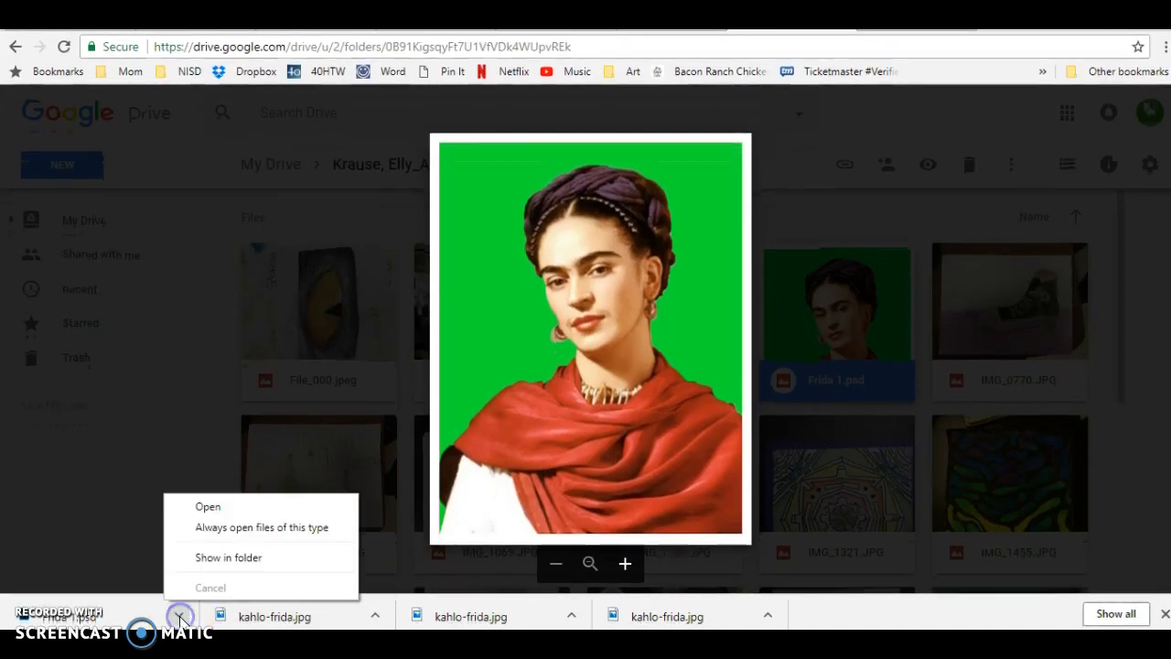
{"action": "left_click", "coordinate": [222, 561]}
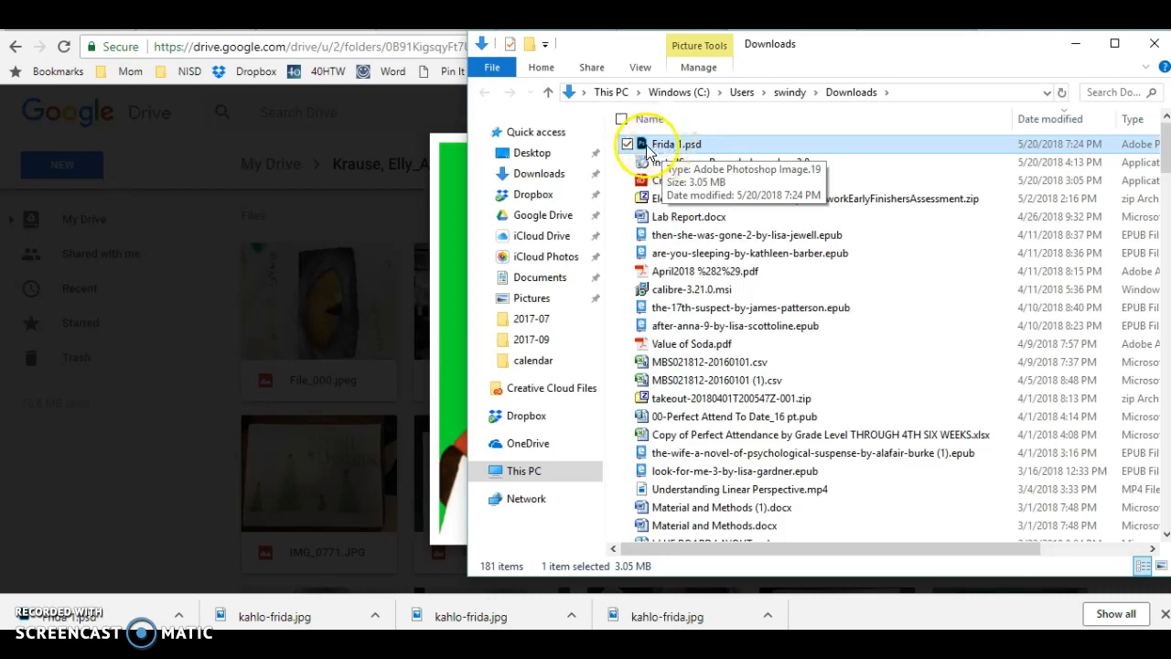
{"action": "left_click_drag", "start_coordinate": [645, 151], "coordinate": [64, 110]}
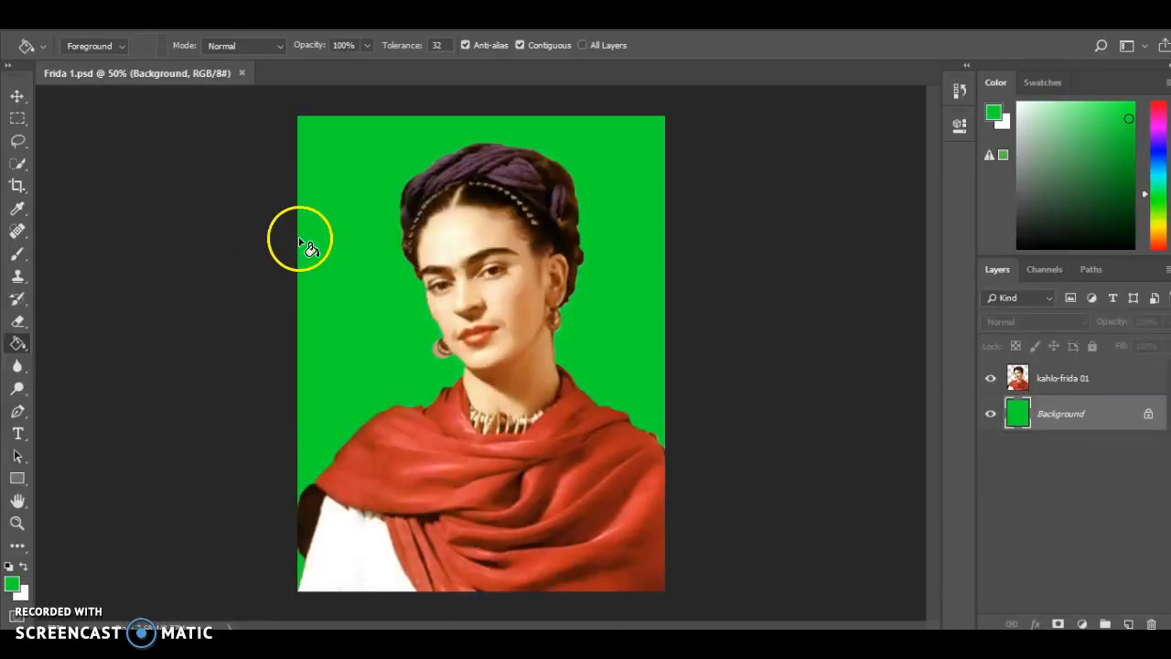
{"action": "left_click", "coordinate": [492, 197]}
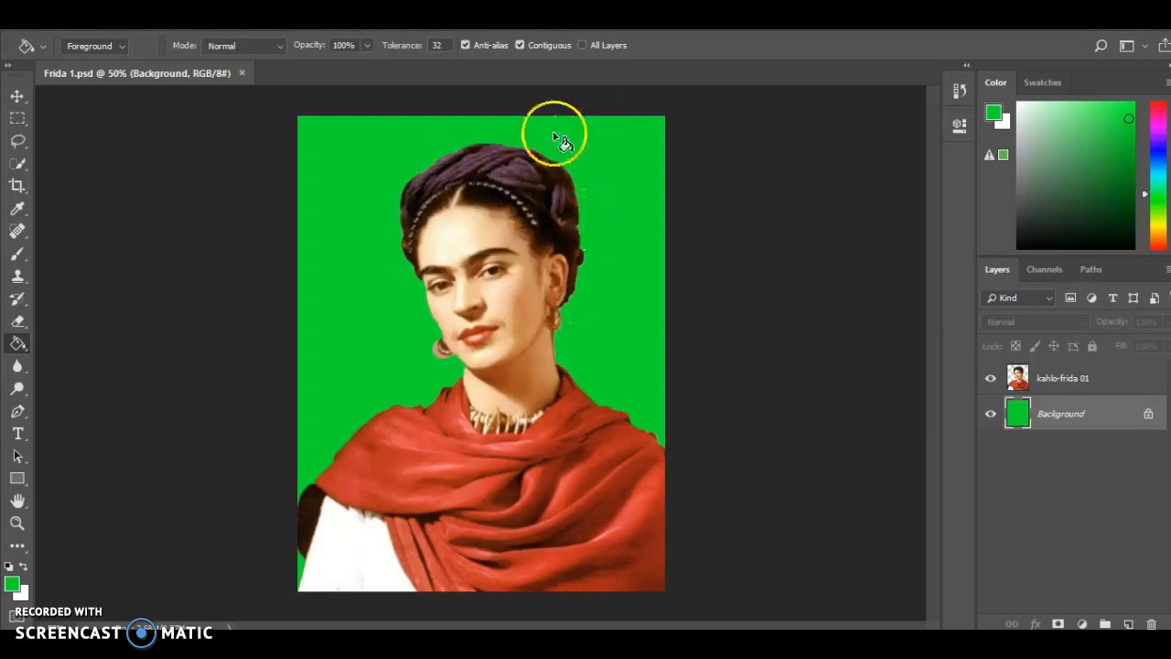
{"action": "left_click", "coordinate": [16, 95]}
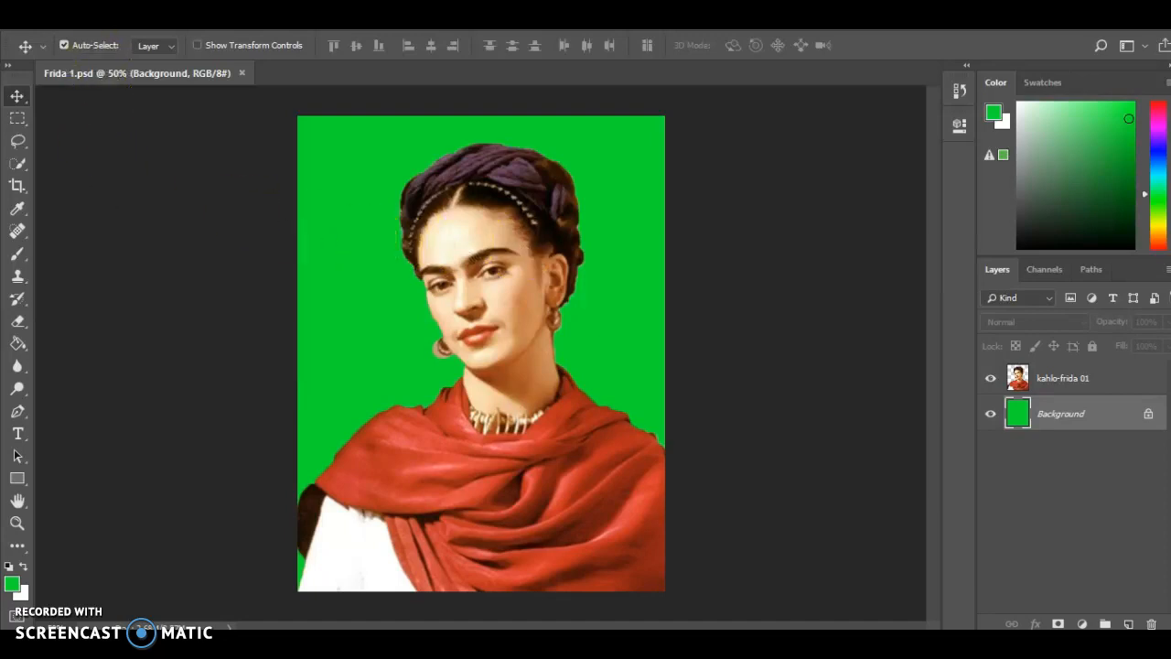
Start a new document and set its size units to inches
{"action": "left_click", "coordinate": [44, 36]}
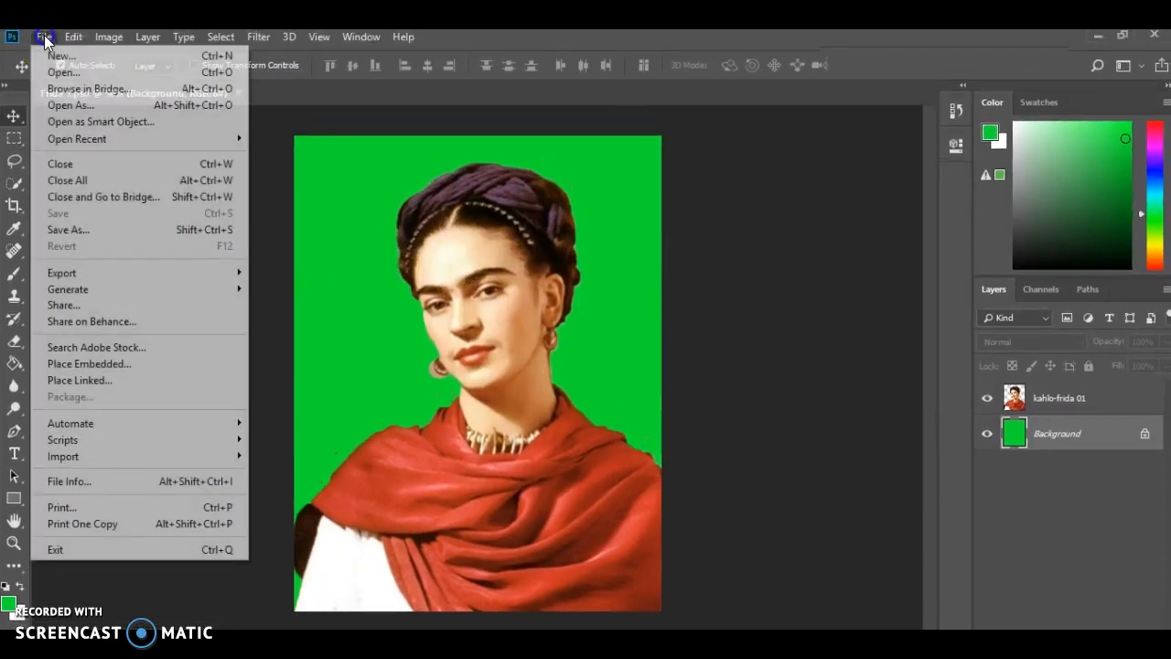
{"action": "left_click", "coordinate": [55, 55]}
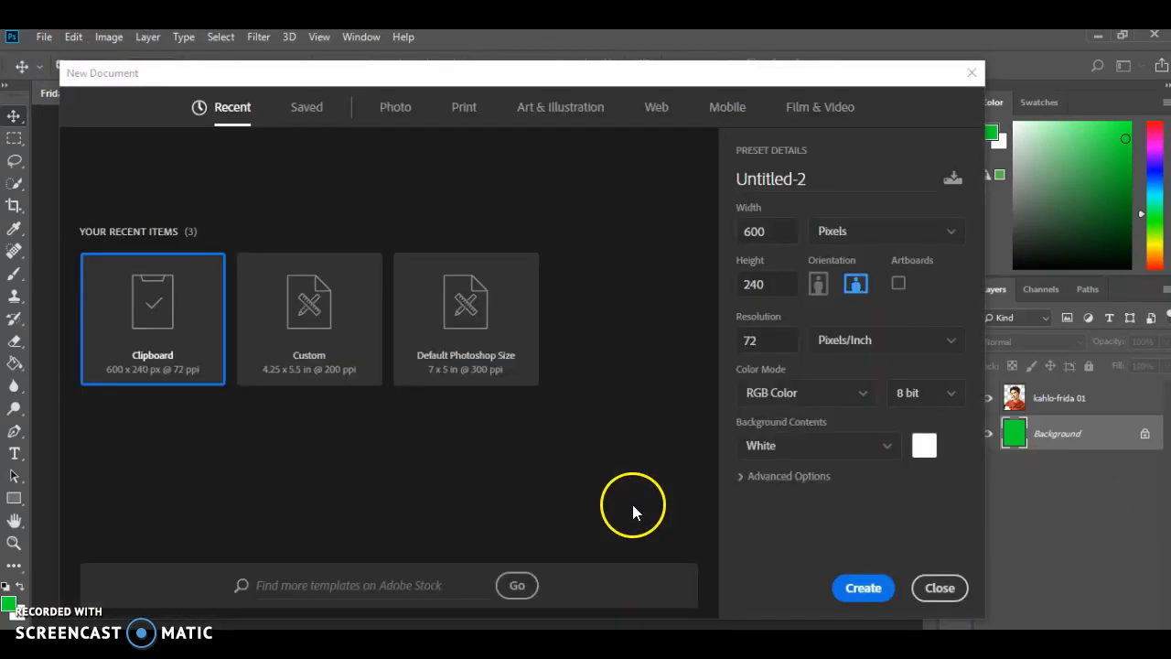
{"action": "left_click", "coordinate": [776, 230]}
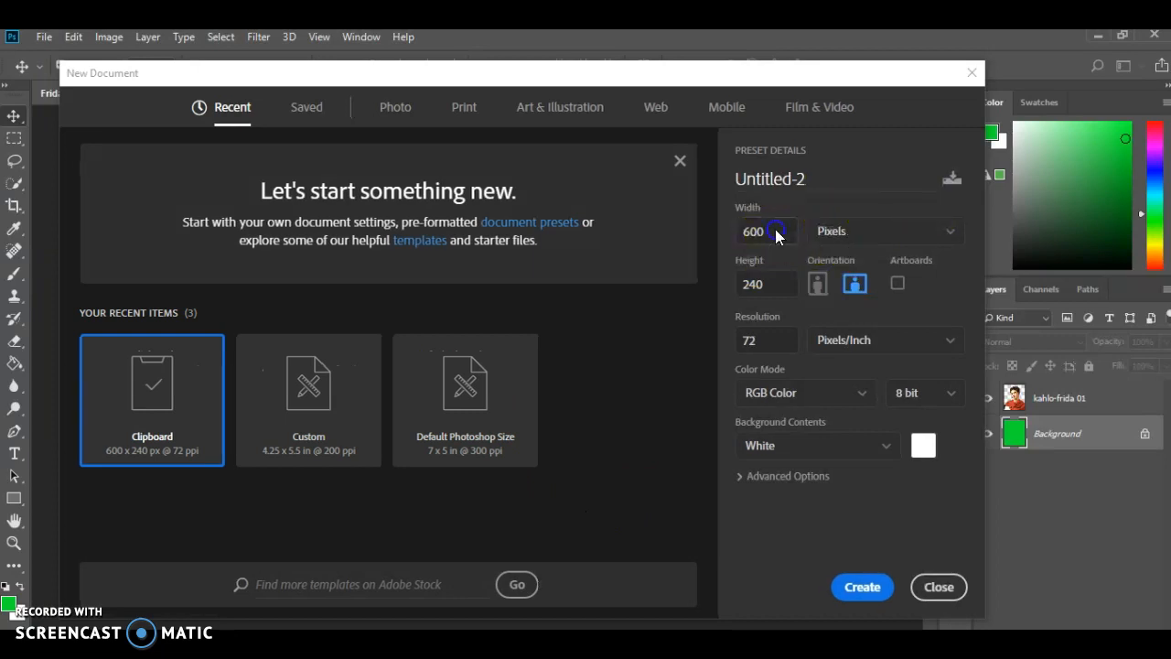
{"action": "left_click", "coordinate": [874, 231]}
{"action": "left_click", "coordinate": [898, 287]}
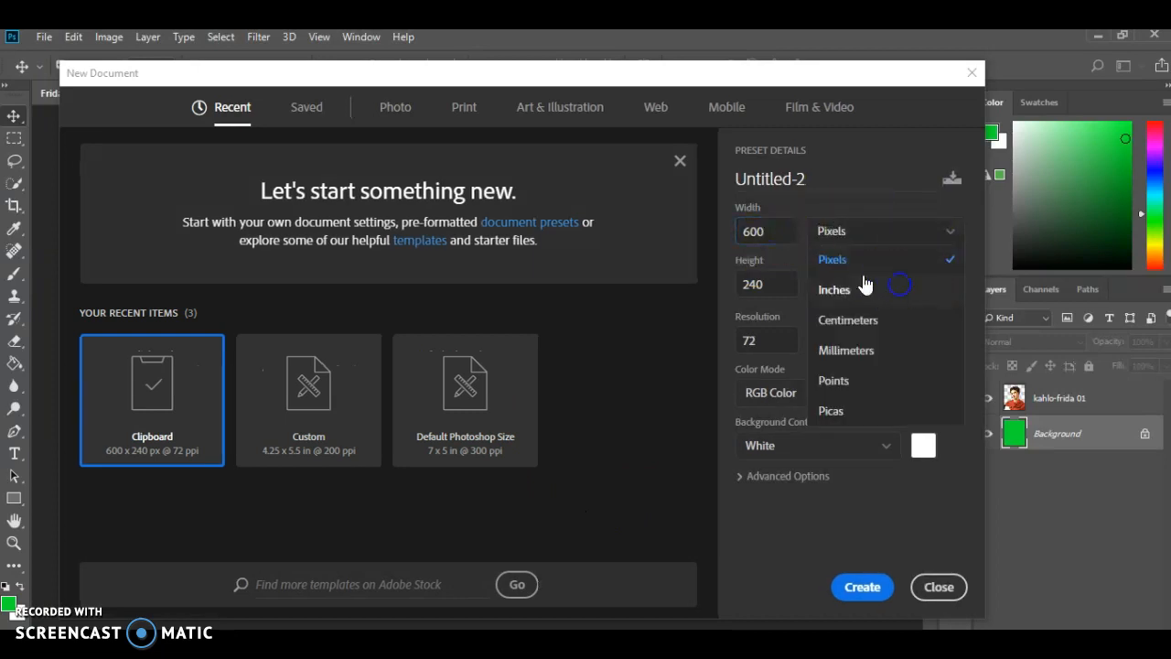
Set the new document to portrait orientation with a width of 8.5 inches
{"action": "left_click_drag", "start_coordinate": [779, 234], "coordinate": [741, 233]}
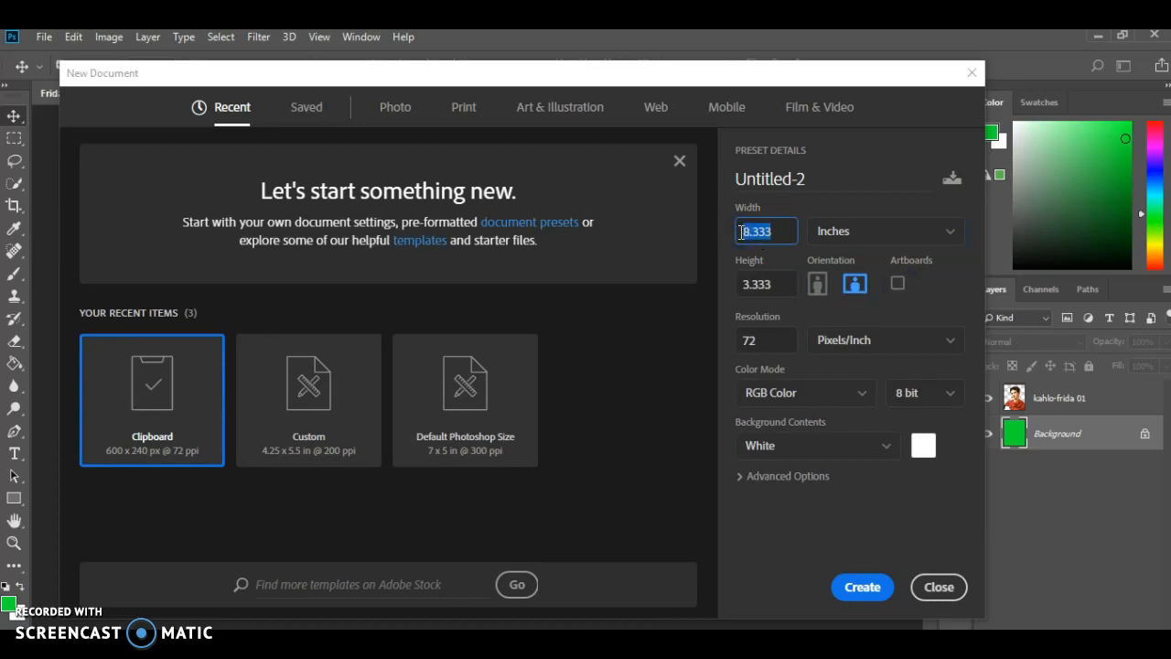
{"action": "key", "text": "BackSpace"}
{"action": "left_click", "coordinate": [773, 282]}
{"action": "left_click", "coordinate": [817, 287]}
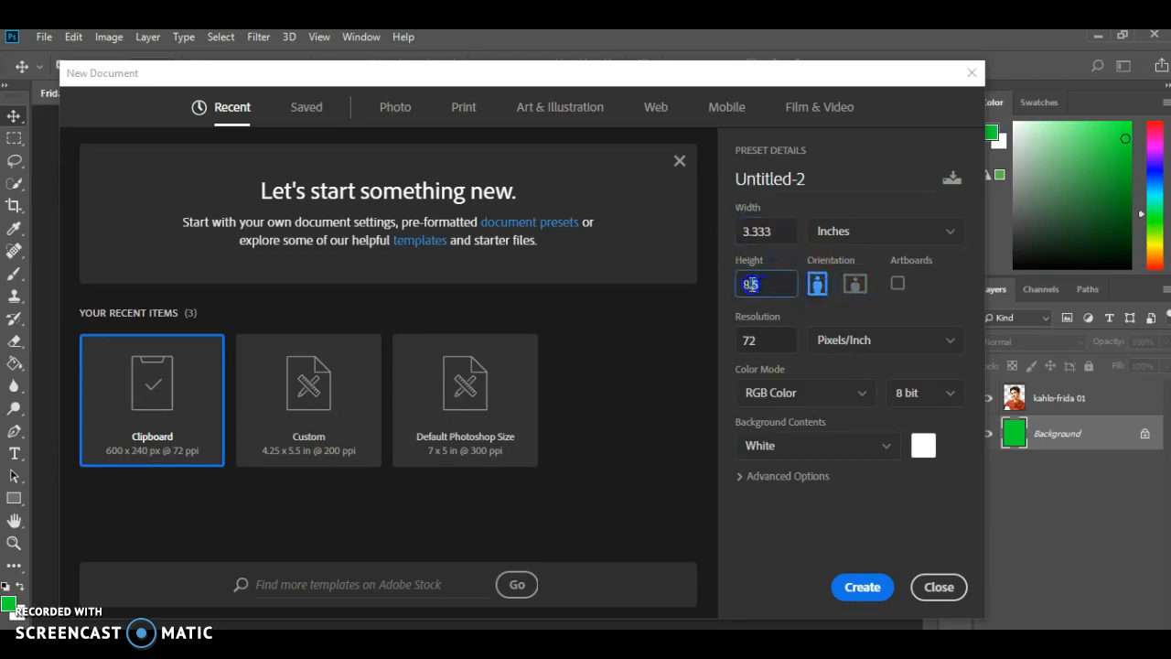
{"action": "left_click_drag", "start_coordinate": [778, 234], "coordinate": [721, 235]}
{"action": "type", "text": "8.5"}
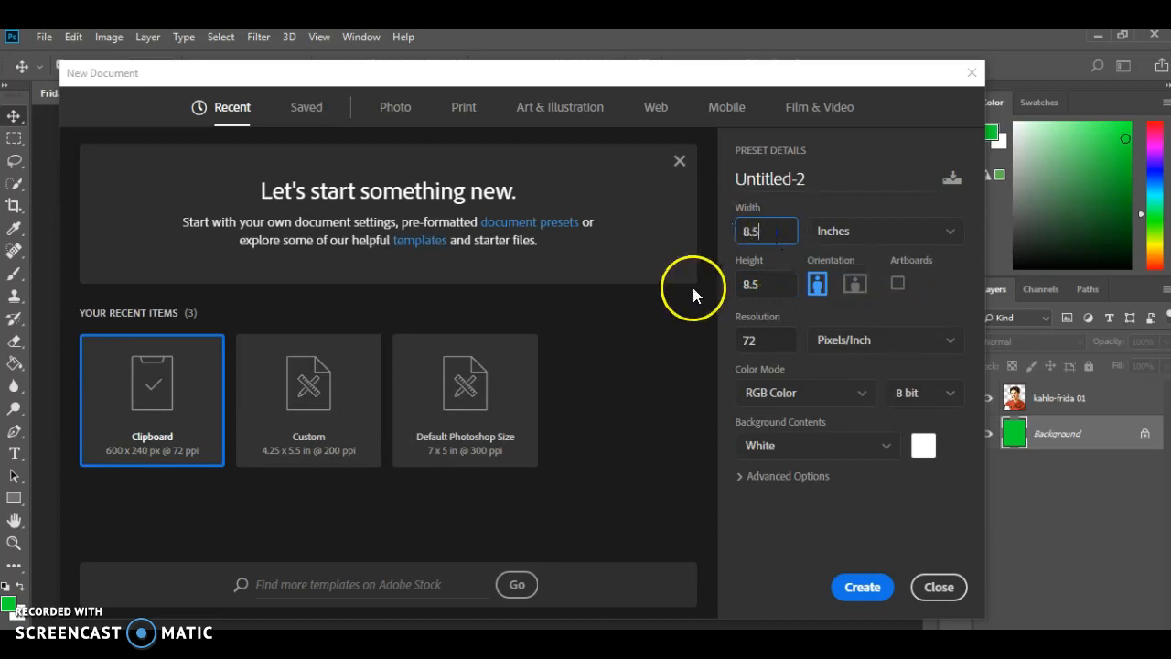
Set the height to 11 inches and the resolution to 200 pixels/inch, and create the document
{"action": "left_click_drag", "start_coordinate": [782, 284], "coordinate": [736, 286]}
{"action": "type", "text": "11"}
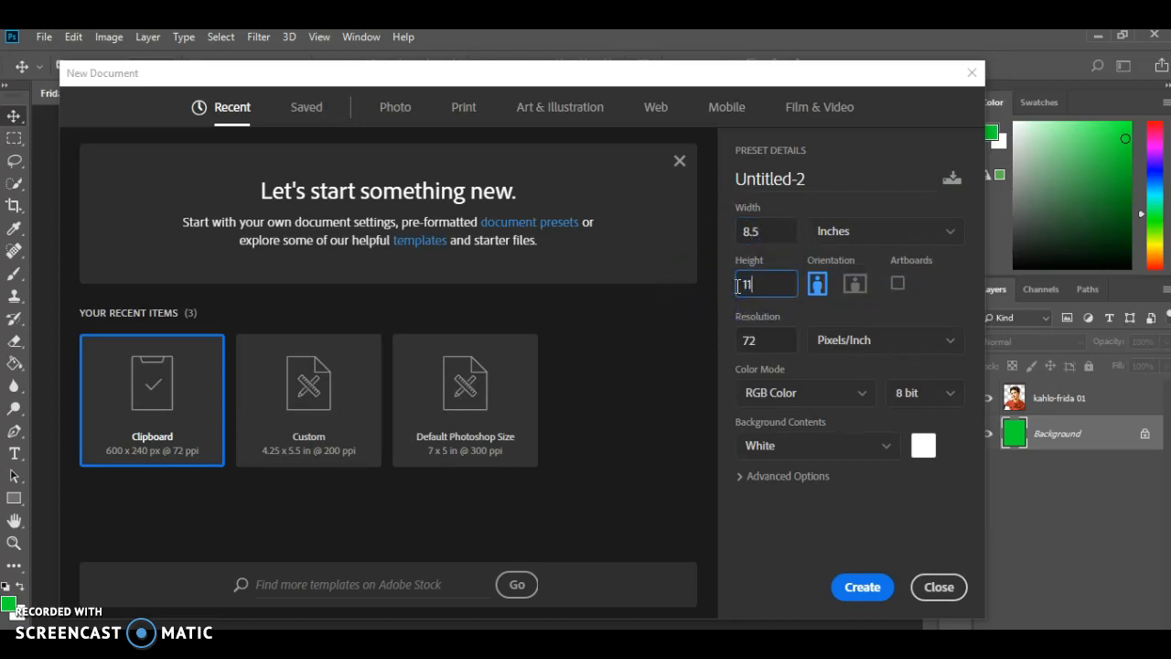
{"action": "left_click_drag", "start_coordinate": [769, 340], "coordinate": [743, 341]}
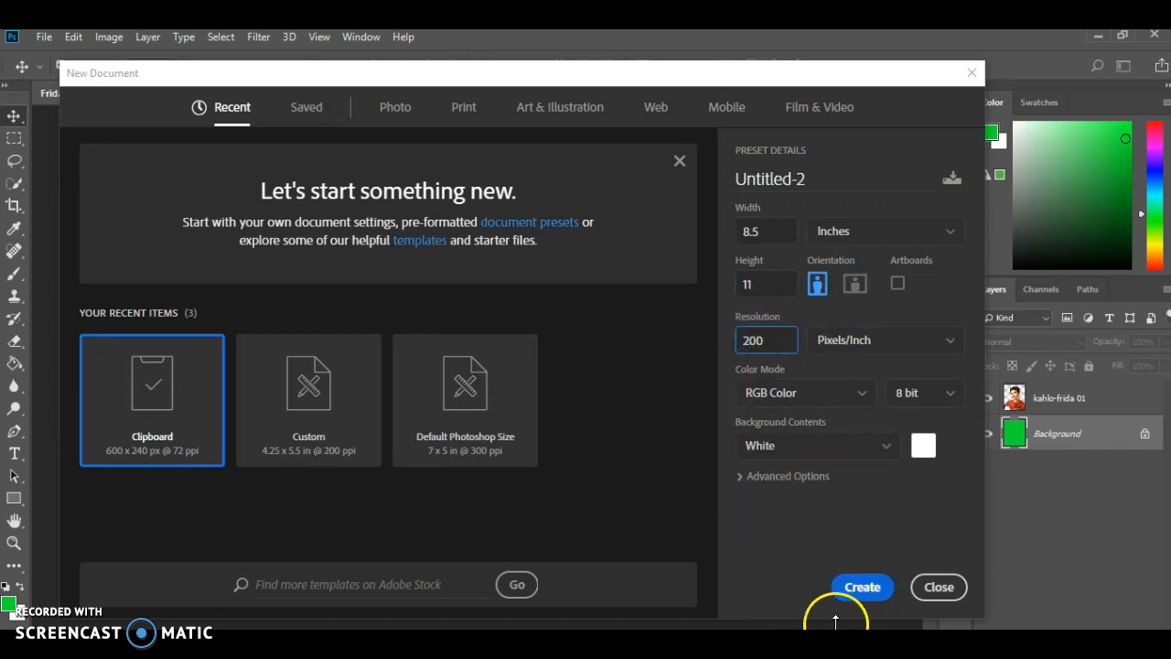
{"action": "left_click", "coordinate": [865, 593]}
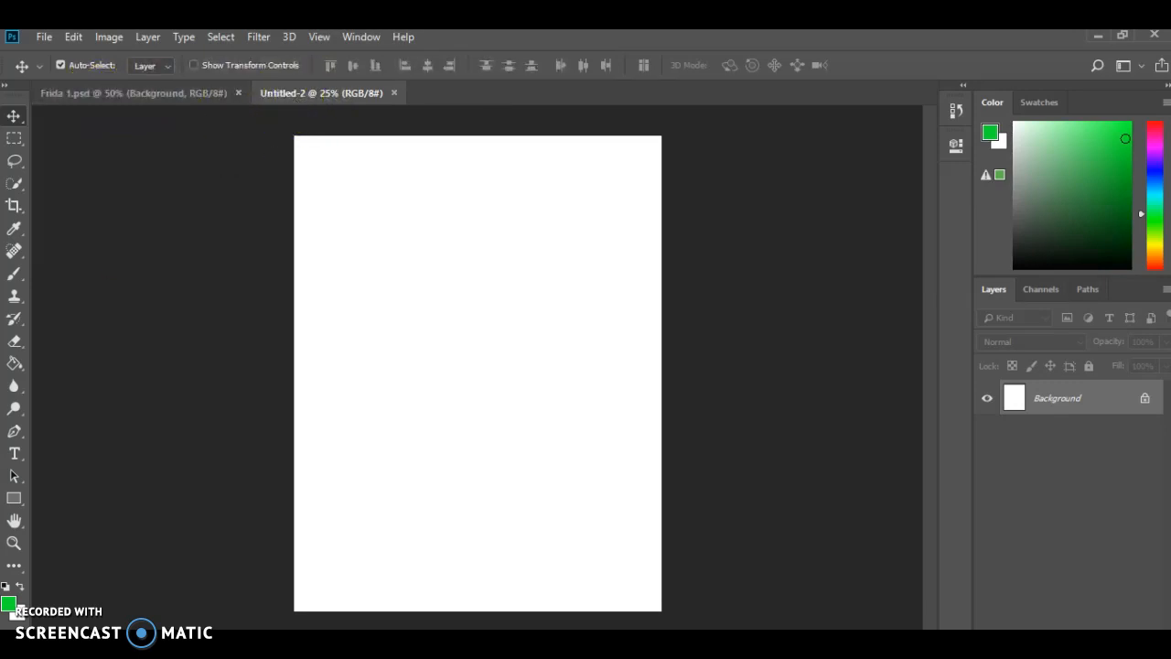
Switch between the two open documents, ending on Frida 1.psd
{"action": "left_click", "coordinate": [137, 95]}
{"action": "left_click", "coordinate": [295, 94]}
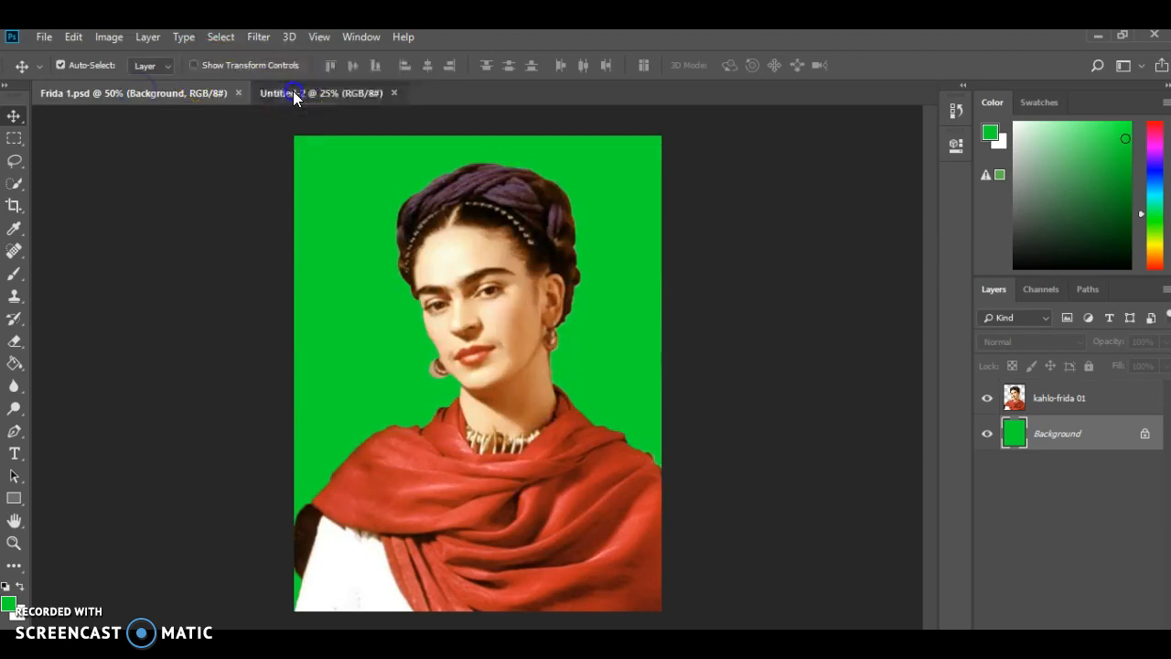
{"action": "left_click", "coordinate": [175, 94]}
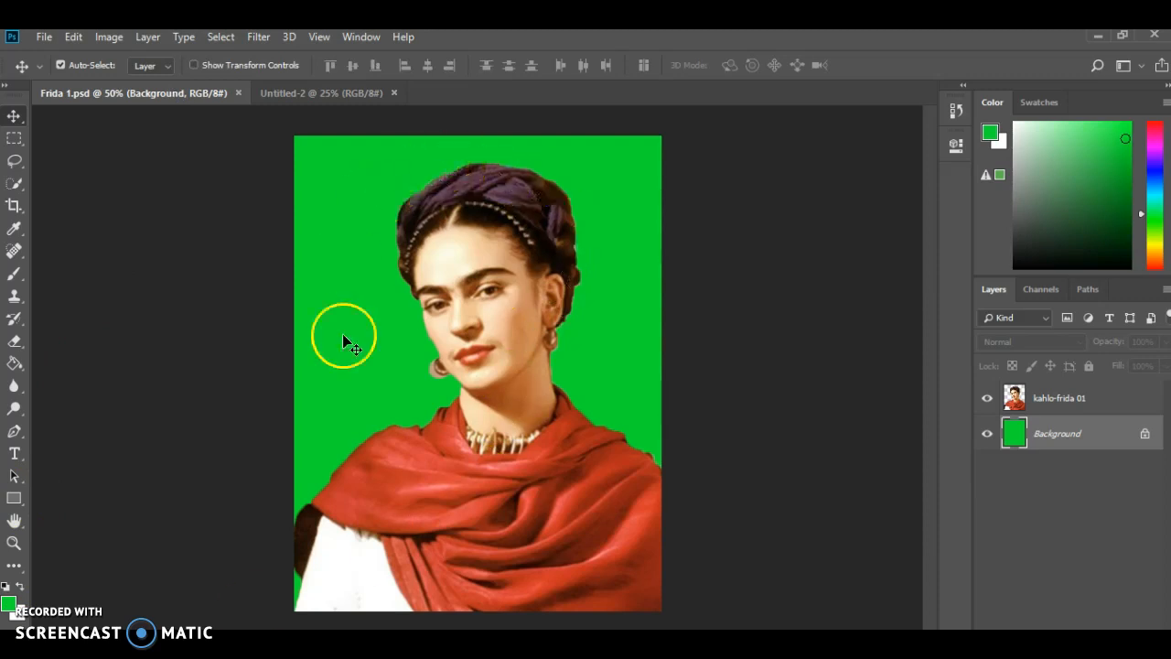
Select both the kahlo-frida 01 and Background layers and duplicate them into the Untitled-2 document
{"action": "left_click_drag", "start_coordinate": [1016, 439], "coordinate": [1007, 411]}
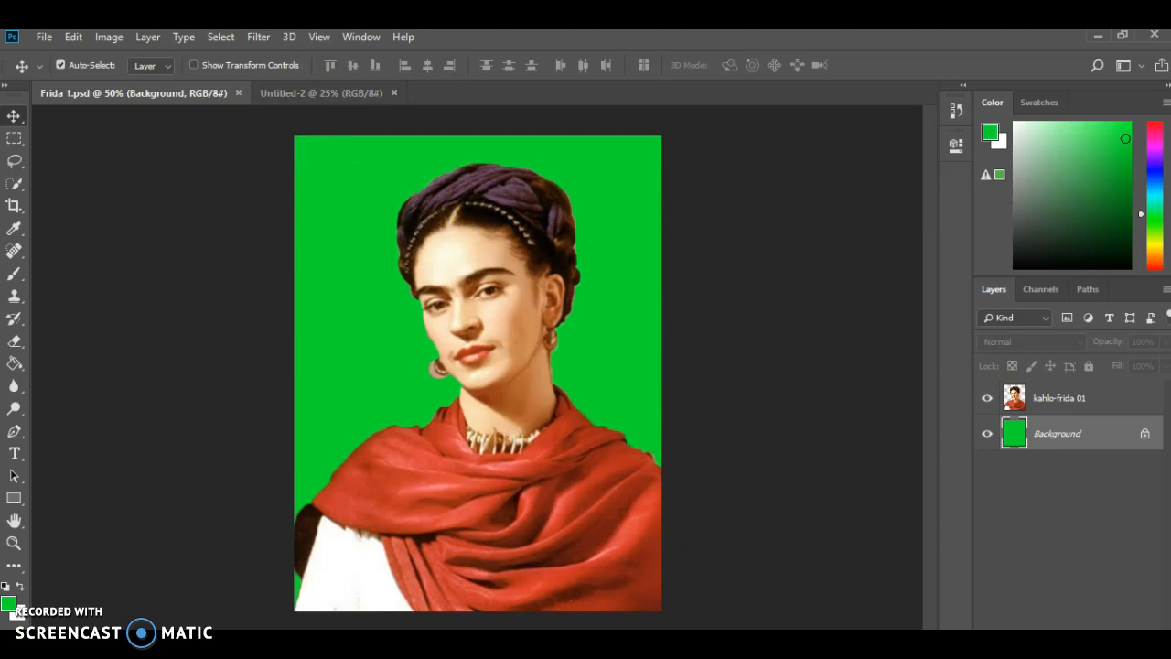
{"action": "left_click", "coordinate": [1059, 398], "text": "shift"}
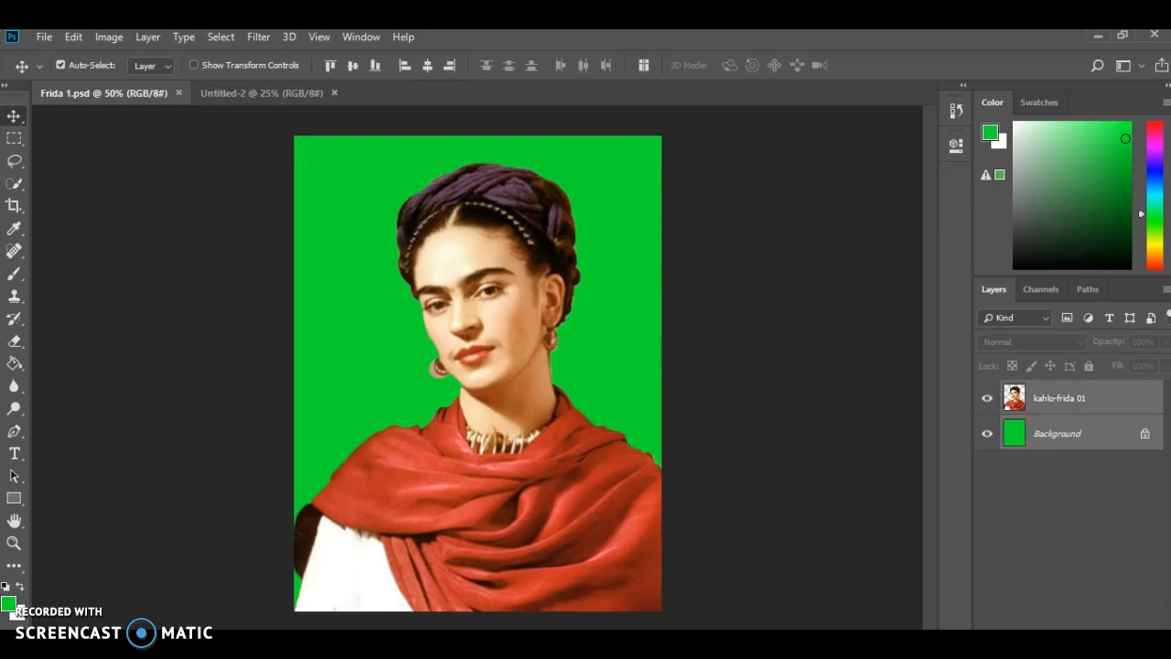
{"action": "left_click", "coordinate": [1074, 398]}
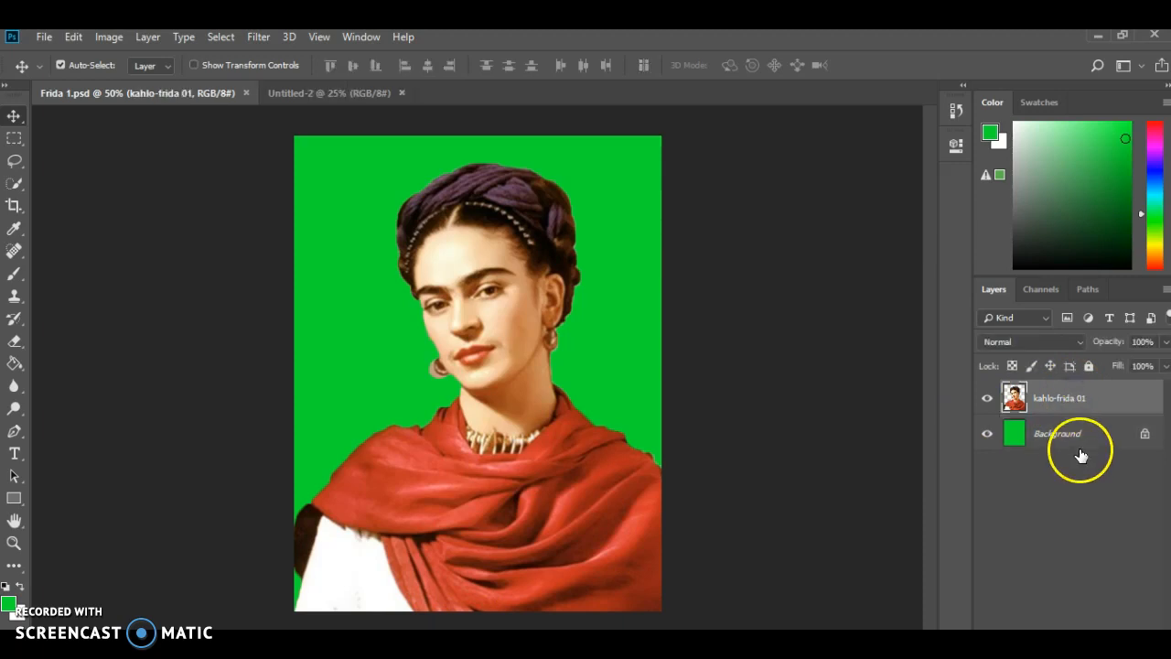
{"action": "left_click", "coordinate": [1077, 438], "text": "shift"}
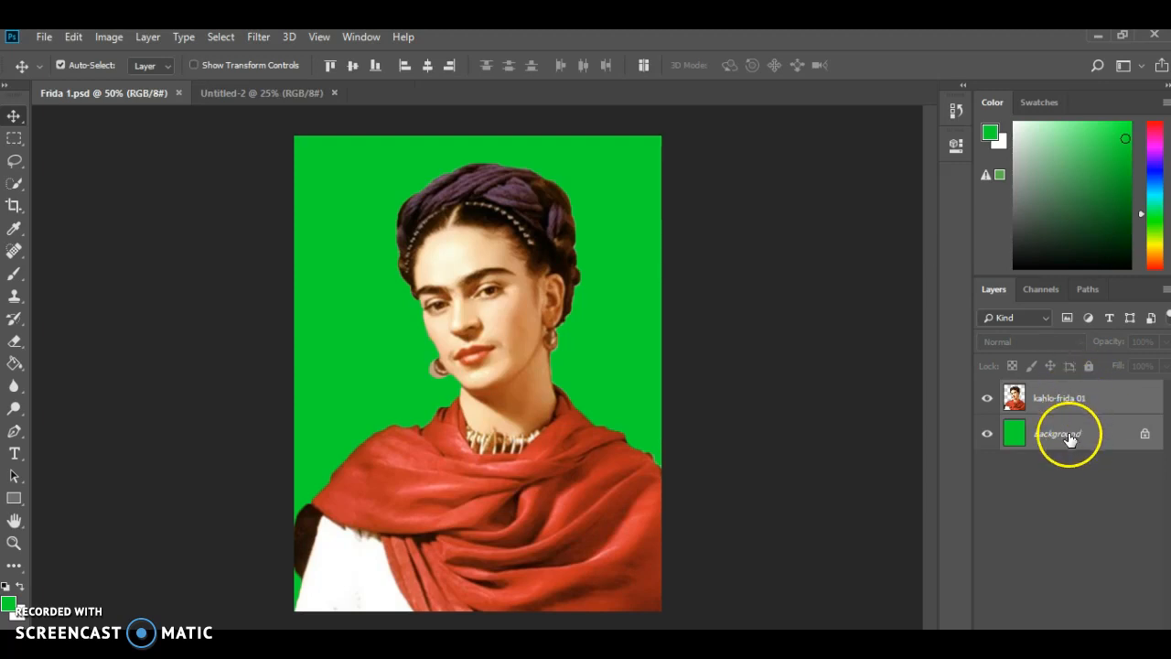
{"action": "right_click", "coordinate": [1069, 432]}
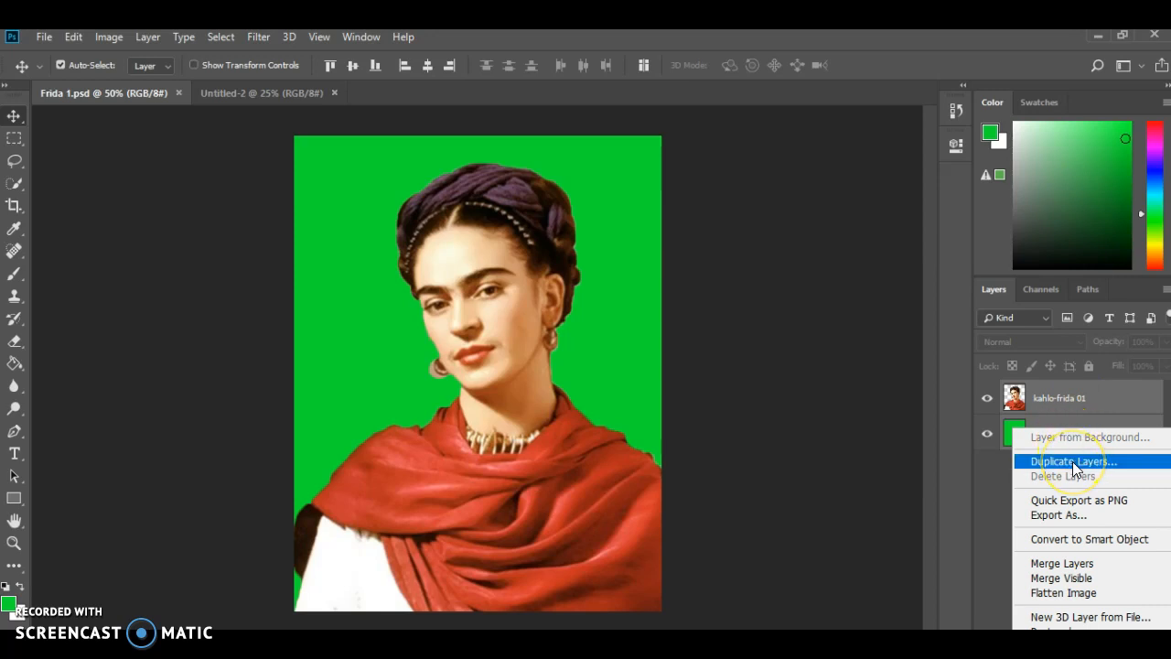
{"action": "left_click", "coordinate": [1073, 461]}
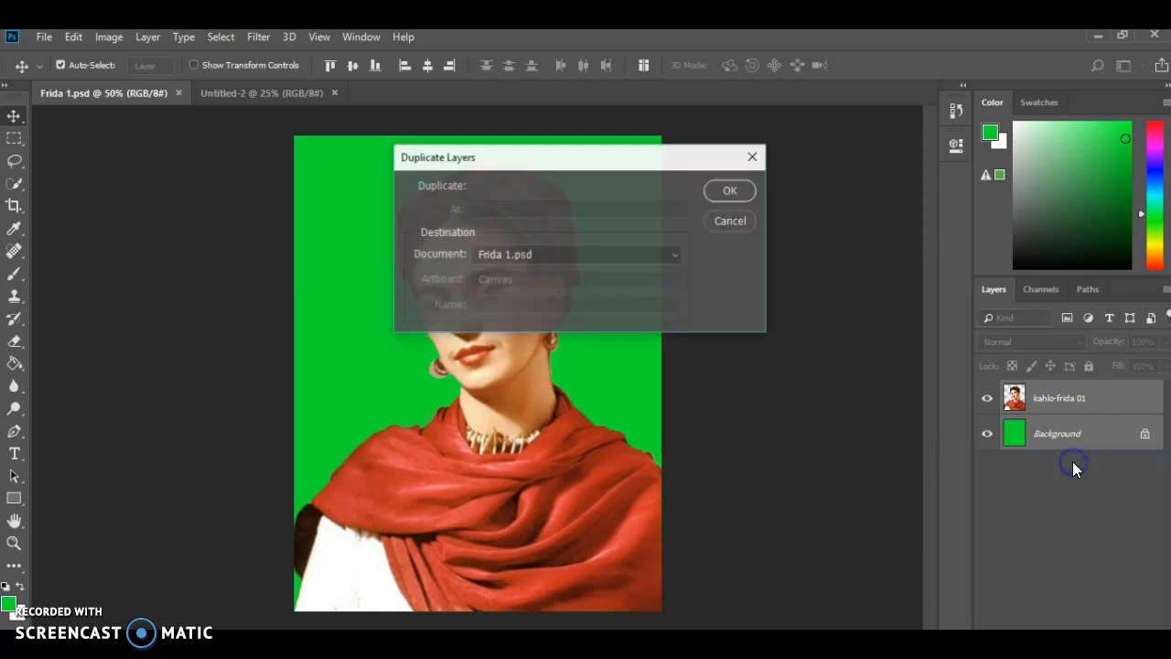
{"action": "left_click", "coordinate": [674, 256]}
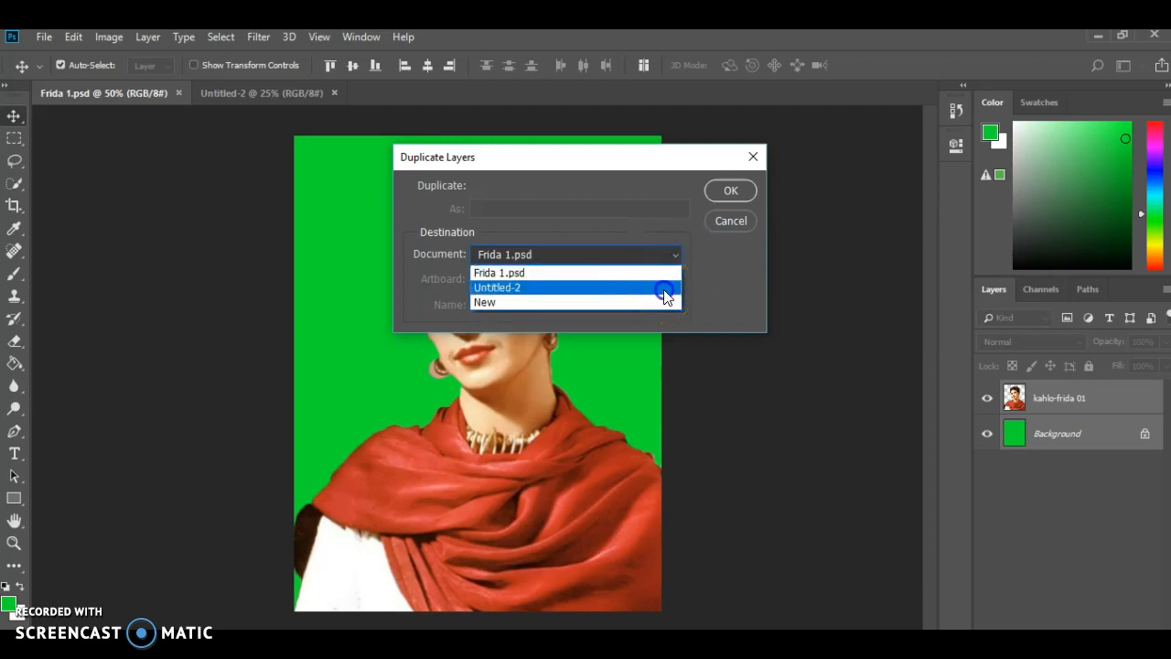
{"action": "left_click", "coordinate": [665, 296]}
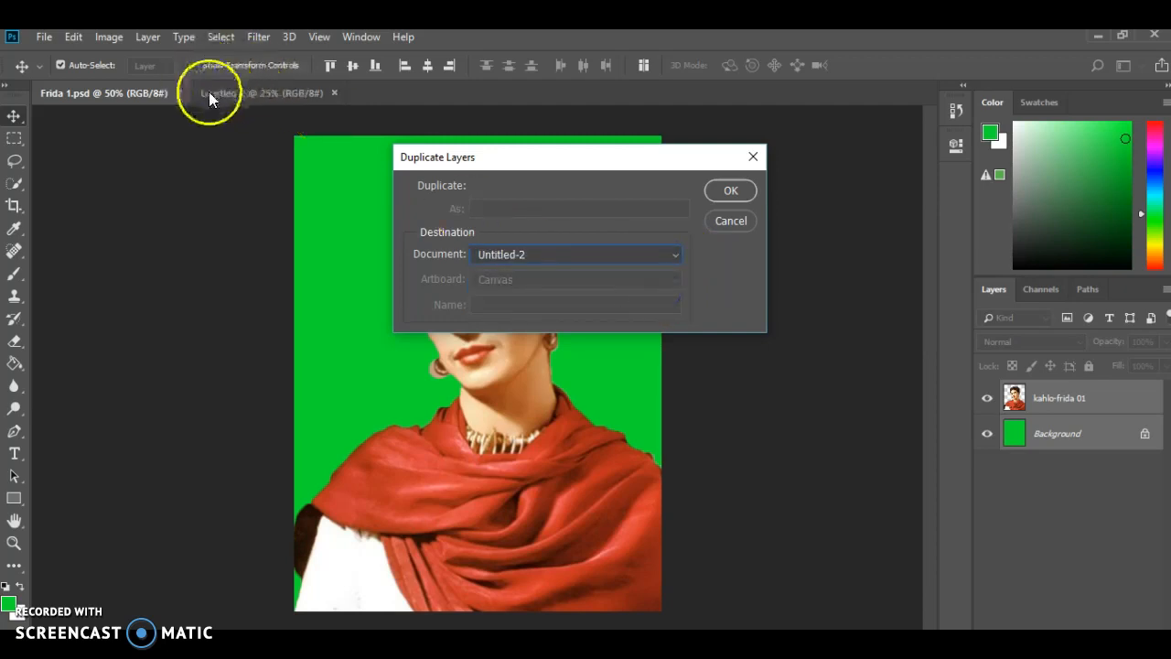
{"action": "left_click", "coordinate": [731, 192]}
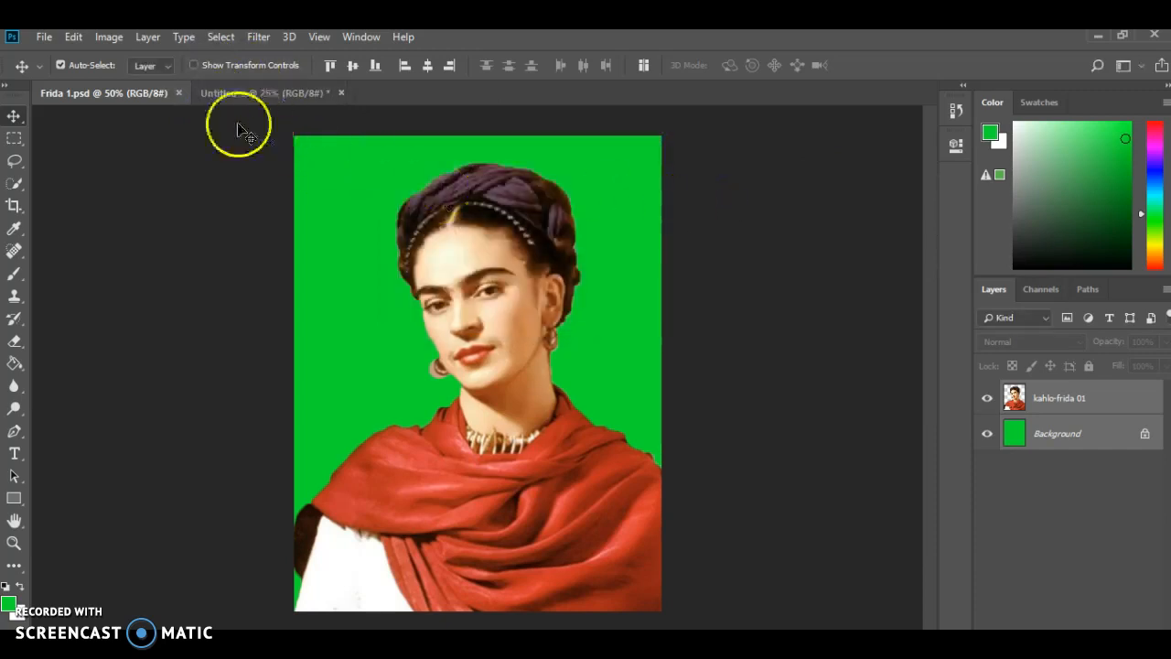
Close Frida 1.psd and save the new document to the Desktop as Frida Final.psd in Photoshop format with layers
{"action": "left_click", "coordinate": [182, 92]}
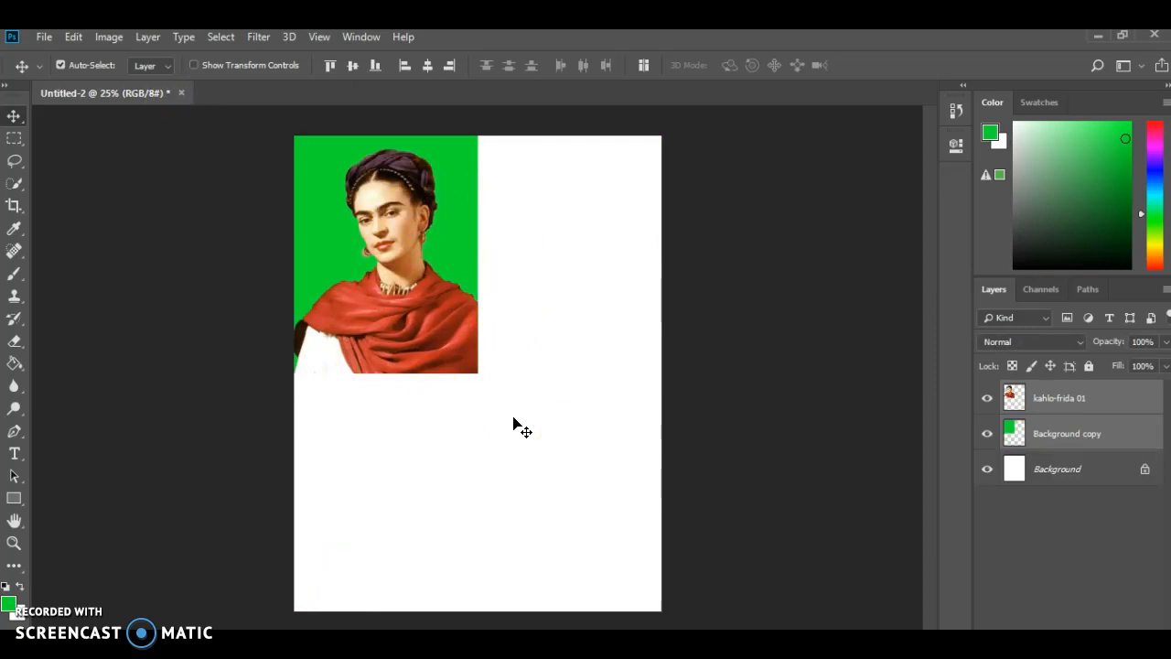
{"action": "left_click", "coordinate": [48, 38]}
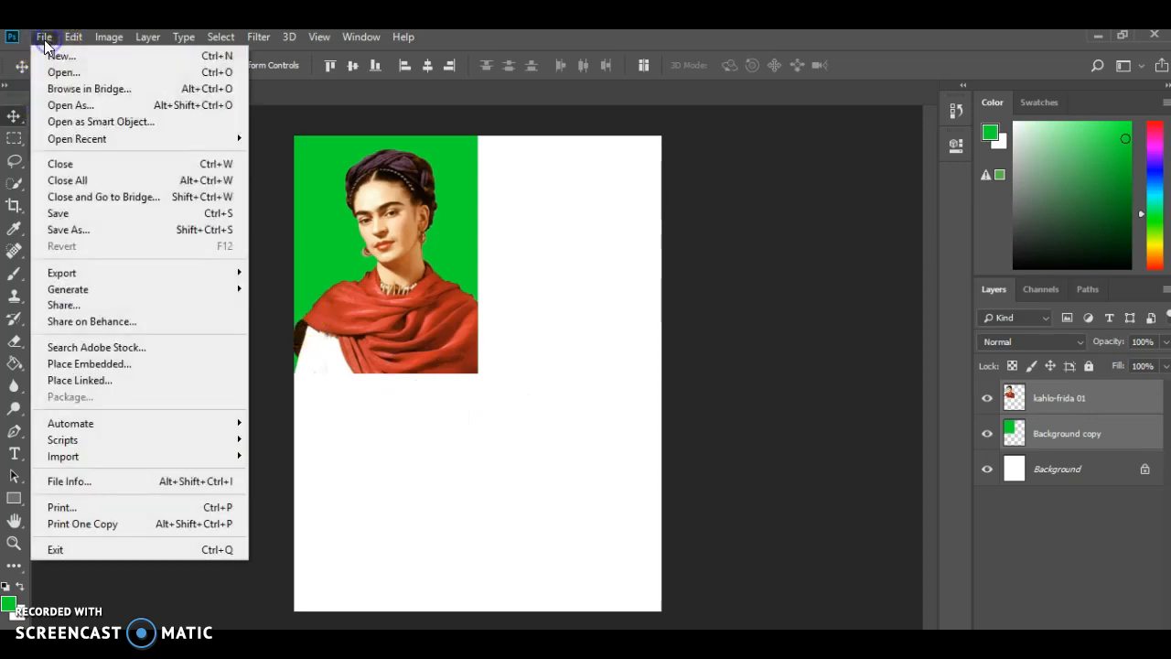
{"action": "left_click", "coordinate": [87, 230]}
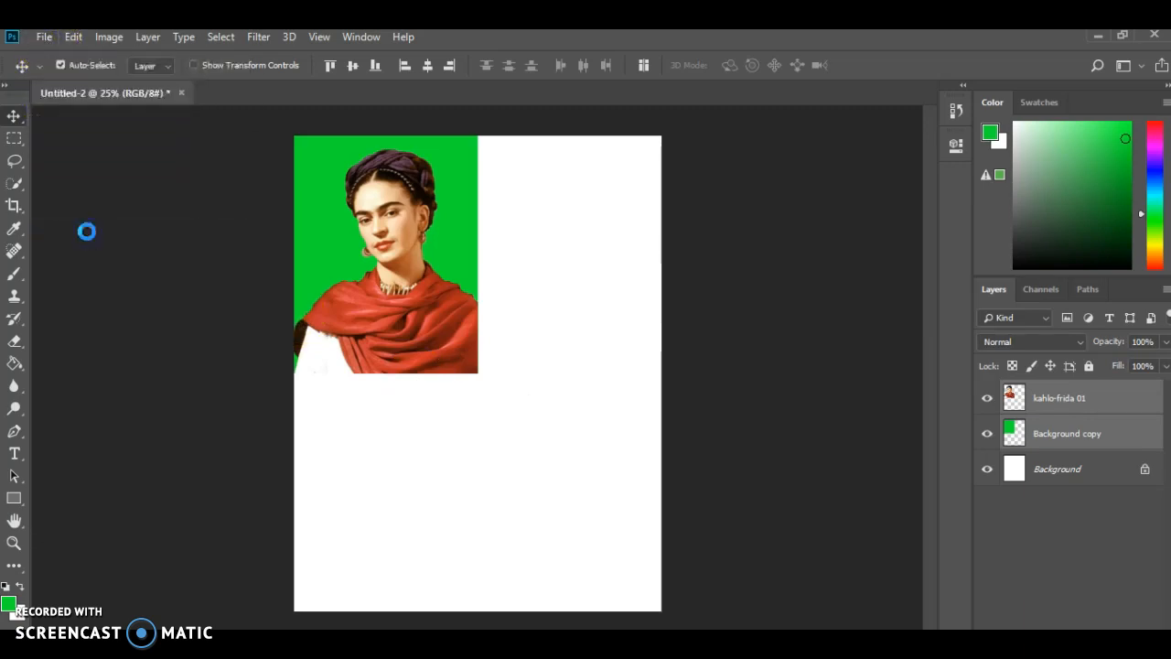
{"action": "left_click_drag", "start_coordinate": [128, 261], "coordinate": [137, 178]}
{"action": "left_click", "coordinate": [75, 153]}
{"action": "double_click", "coordinate": [137, 351]}
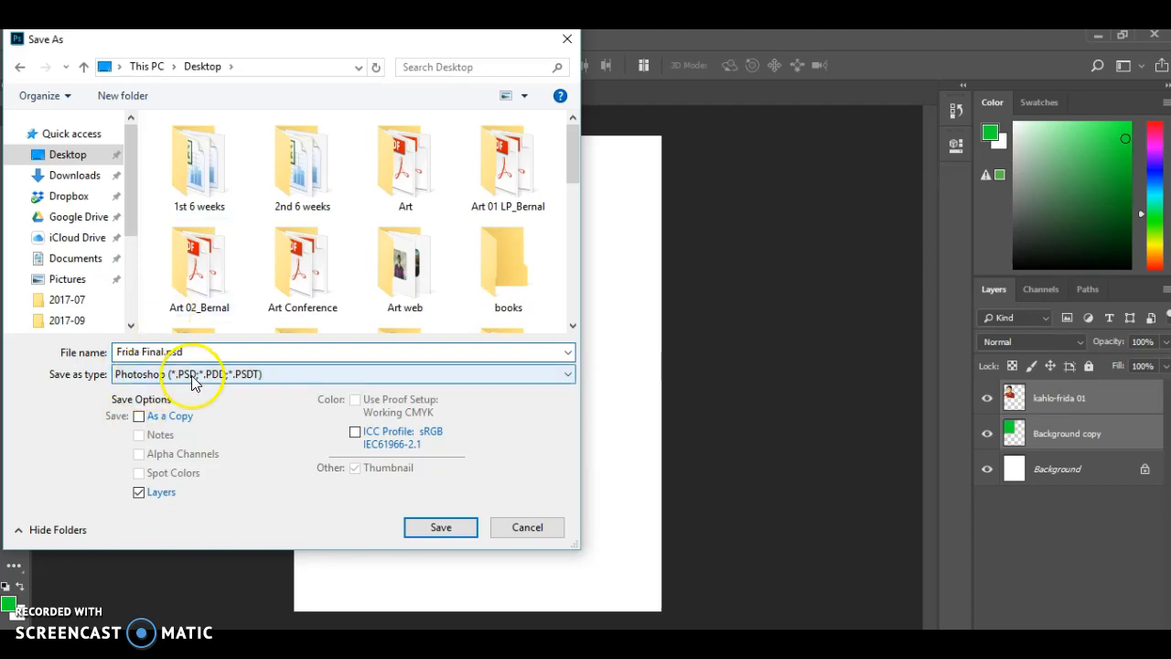
{"action": "left_click", "coordinate": [353, 377]}
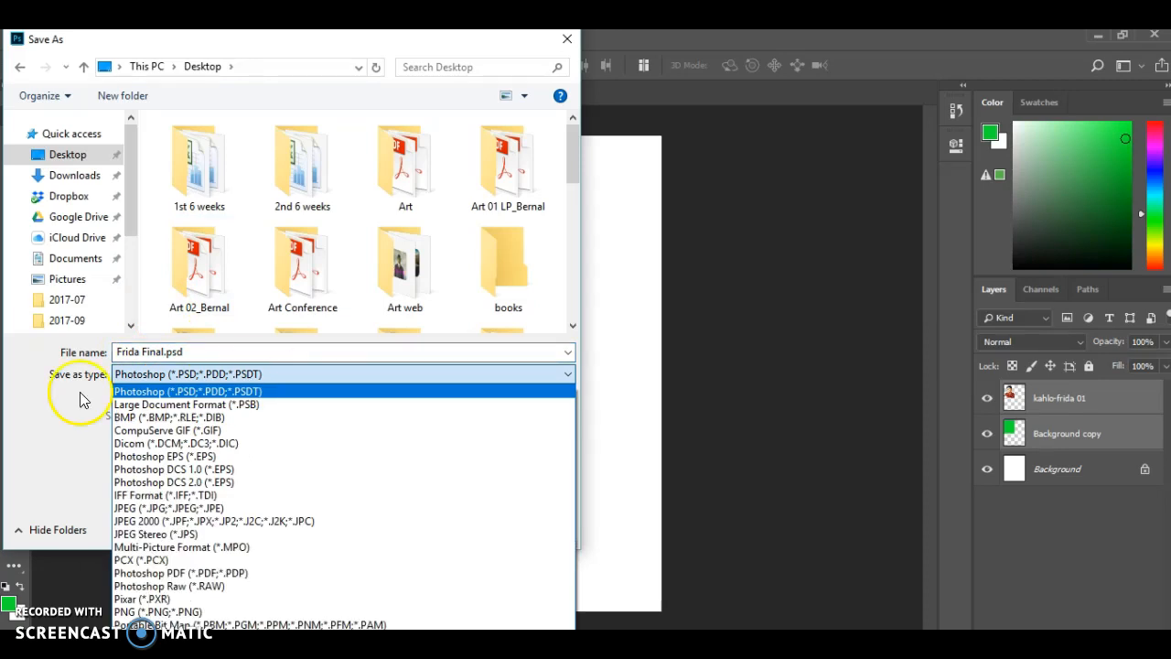
{"action": "left_click", "coordinate": [46, 401]}
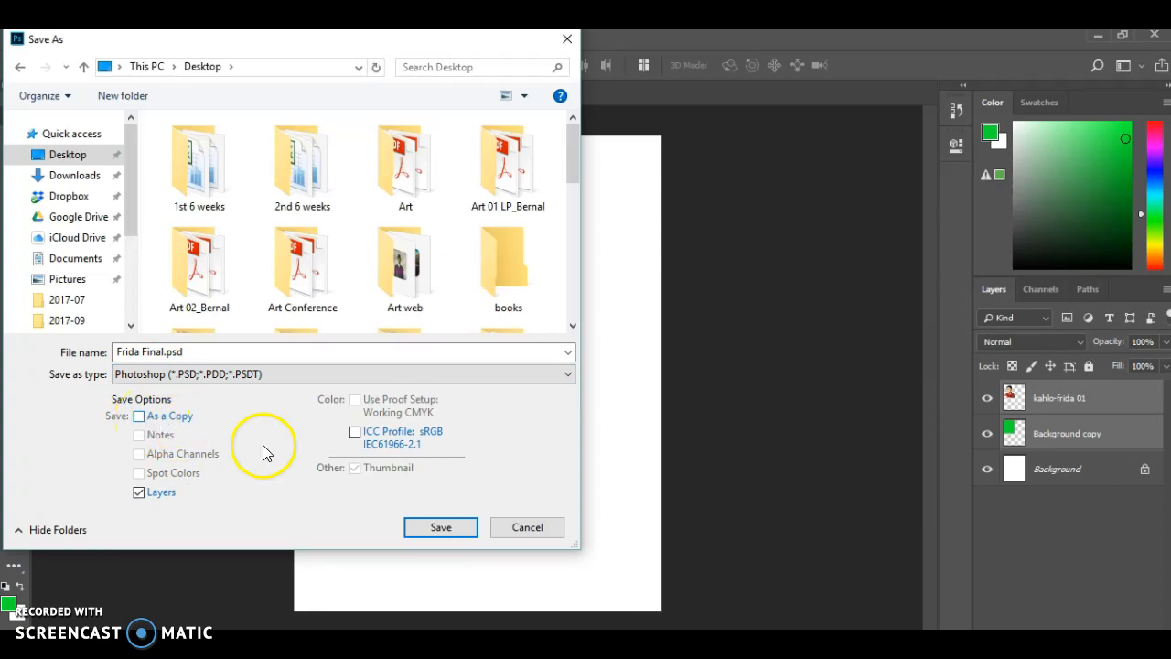
{"action": "left_click", "coordinate": [441, 528]}
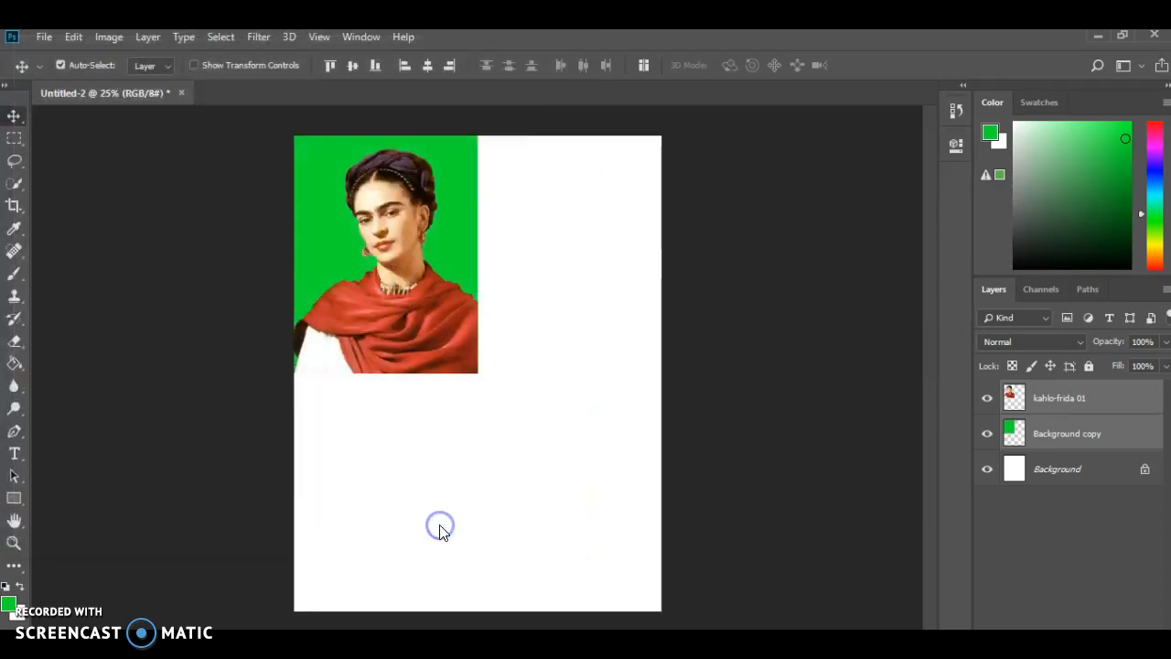
{"action": "left_click", "coordinate": [779, 195]}
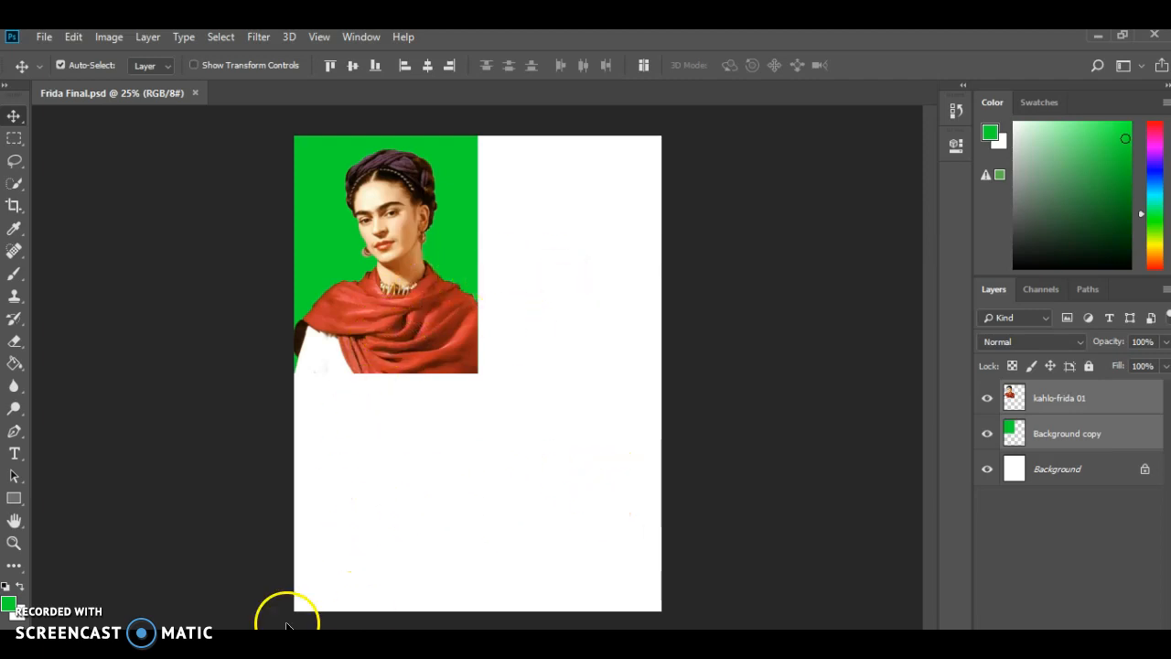
Duplicate the kahlo-frida 01 layer within Frida Final.psd and move the copy into the upper-right quarter of the canvas
{"action": "left_click", "coordinate": [1074, 407]}
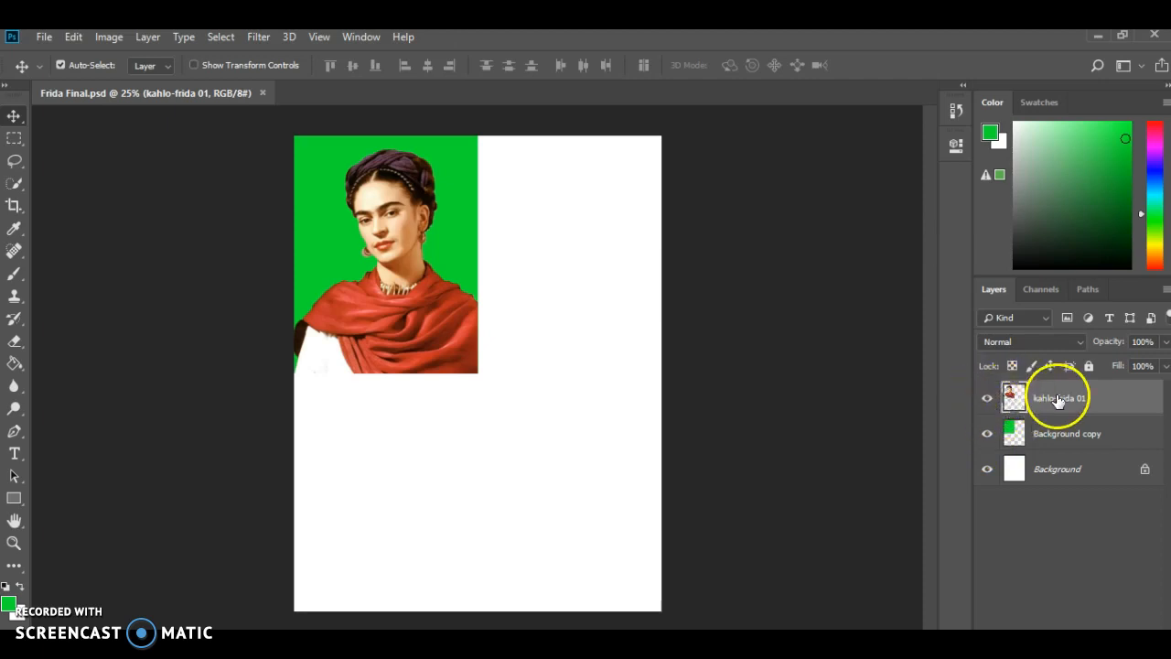
{"action": "right_click", "coordinate": [1057, 400]}
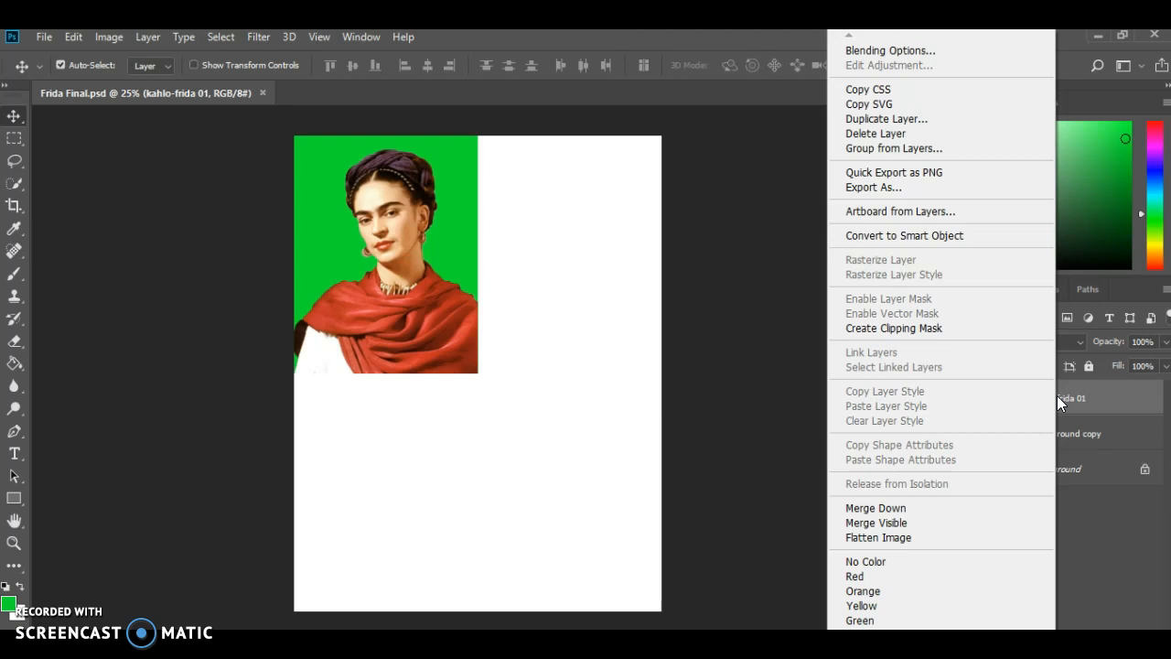
{"action": "left_click", "coordinate": [942, 129]}
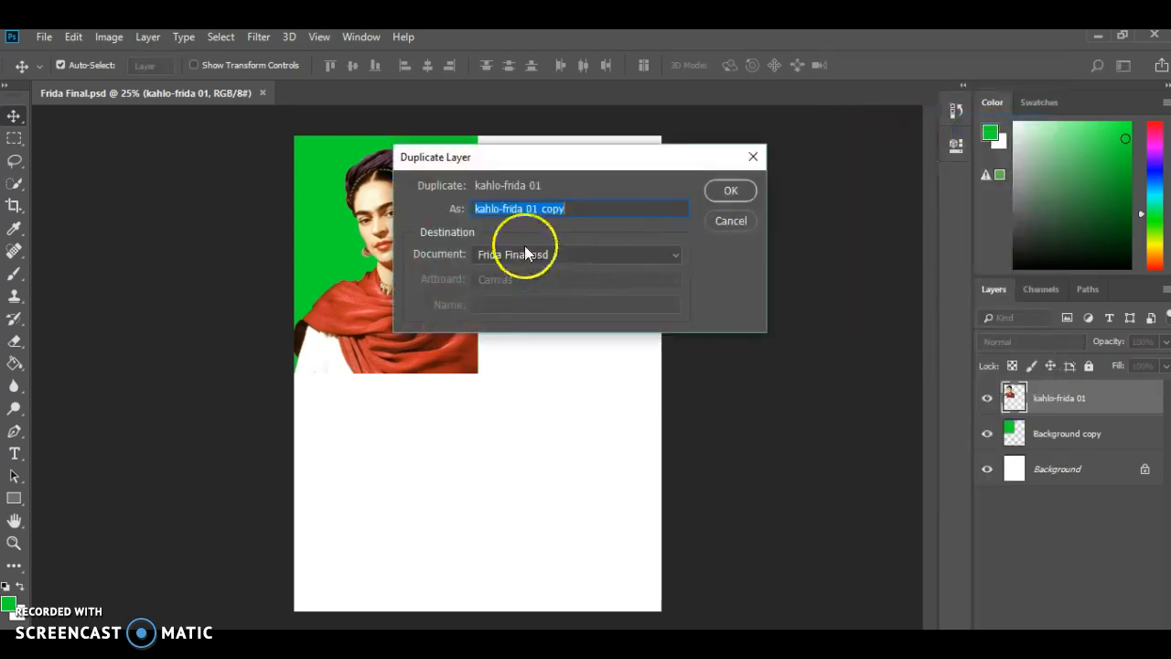
{"action": "left_click", "coordinate": [749, 189]}
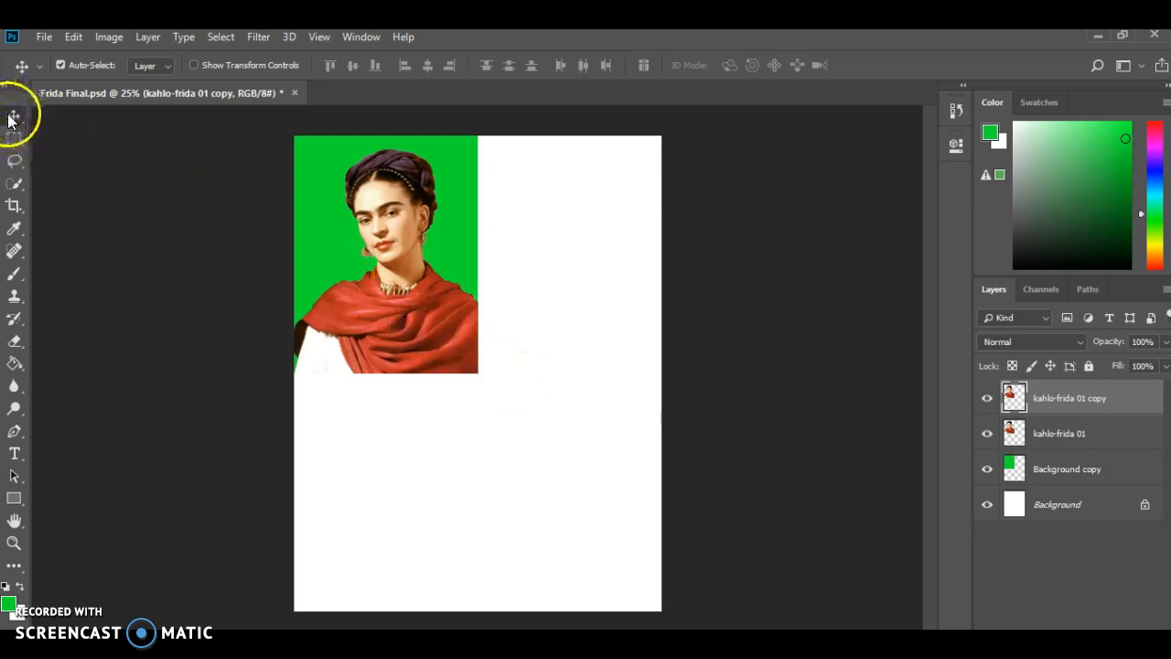
{"action": "left_click", "coordinate": [411, 324]}
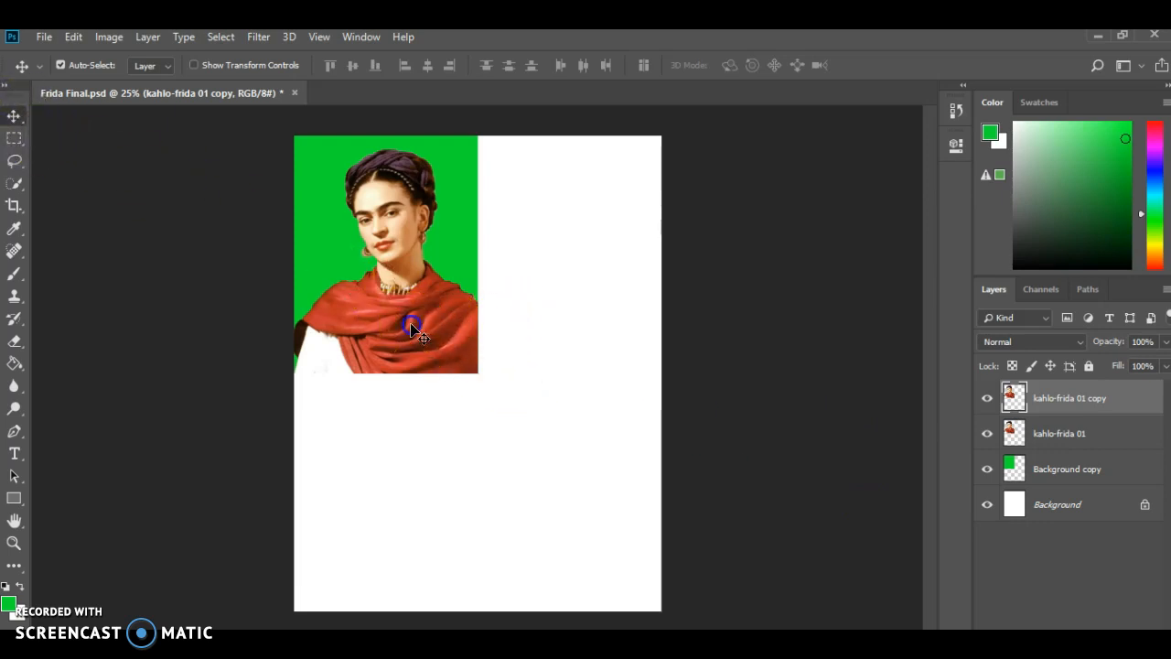
{"action": "left_click_drag", "start_coordinate": [411, 324], "coordinate": [596, 335]}
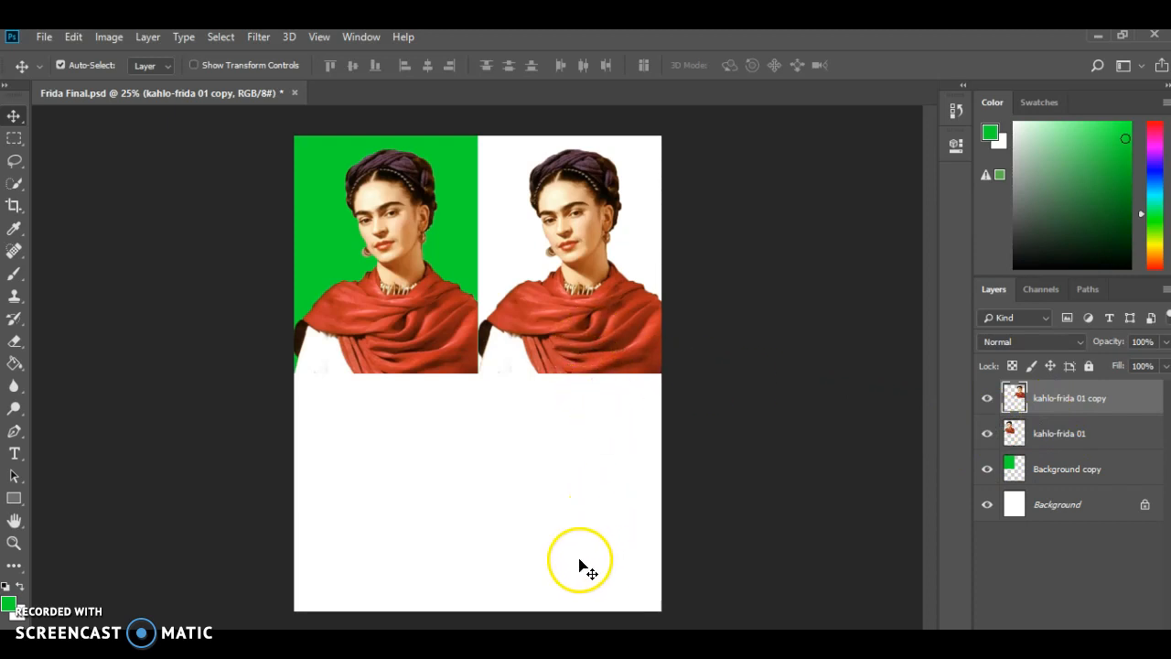
Duplicate the upper-right portrait layer and move the new copy straight down into the lower-right quarter of the canvas
{"action": "right_click", "coordinate": [582, 335]}
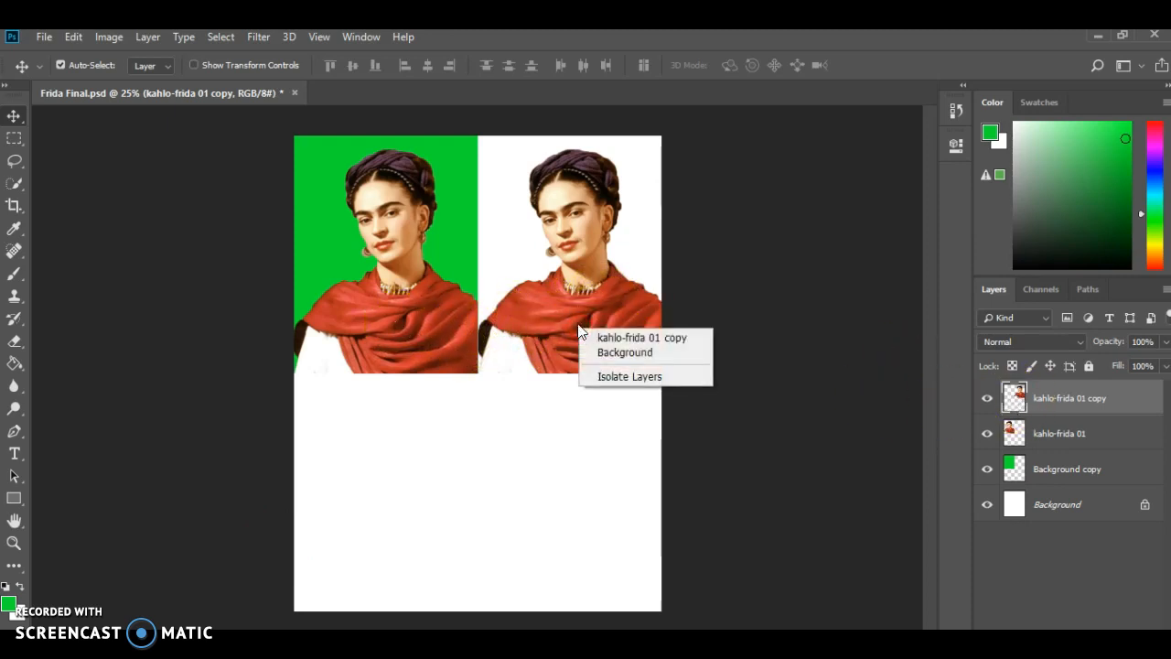
{"action": "left_click", "coordinate": [572, 314]}
{"action": "key", "text": "ctrl"}
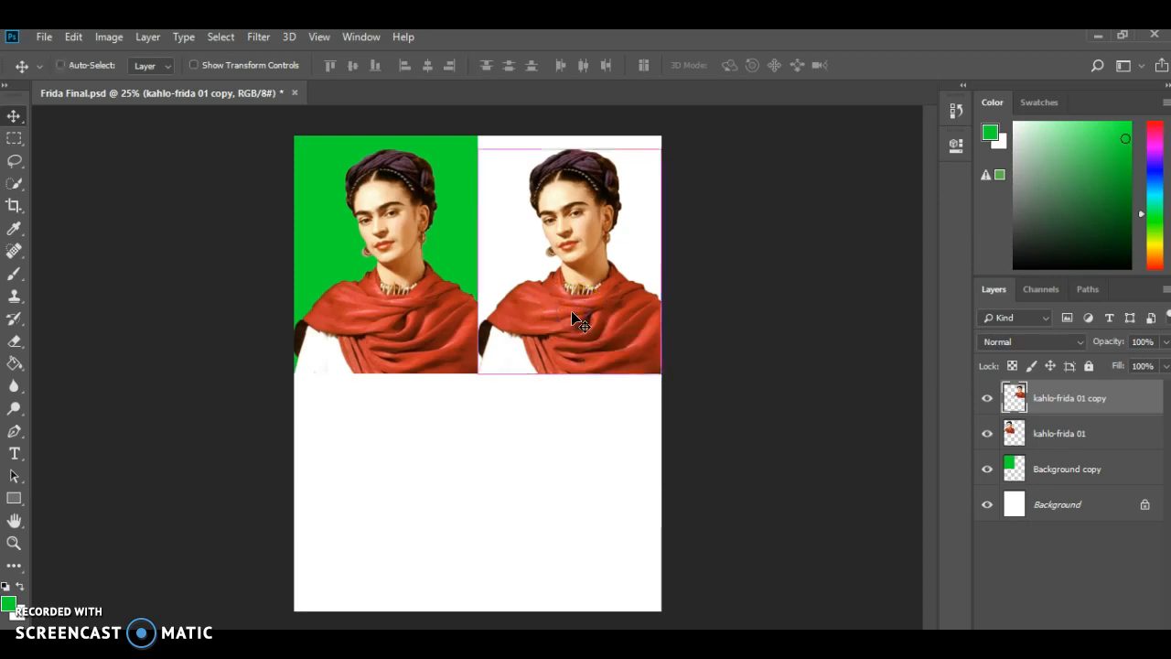
{"action": "key", "text": "ctrl+j"}
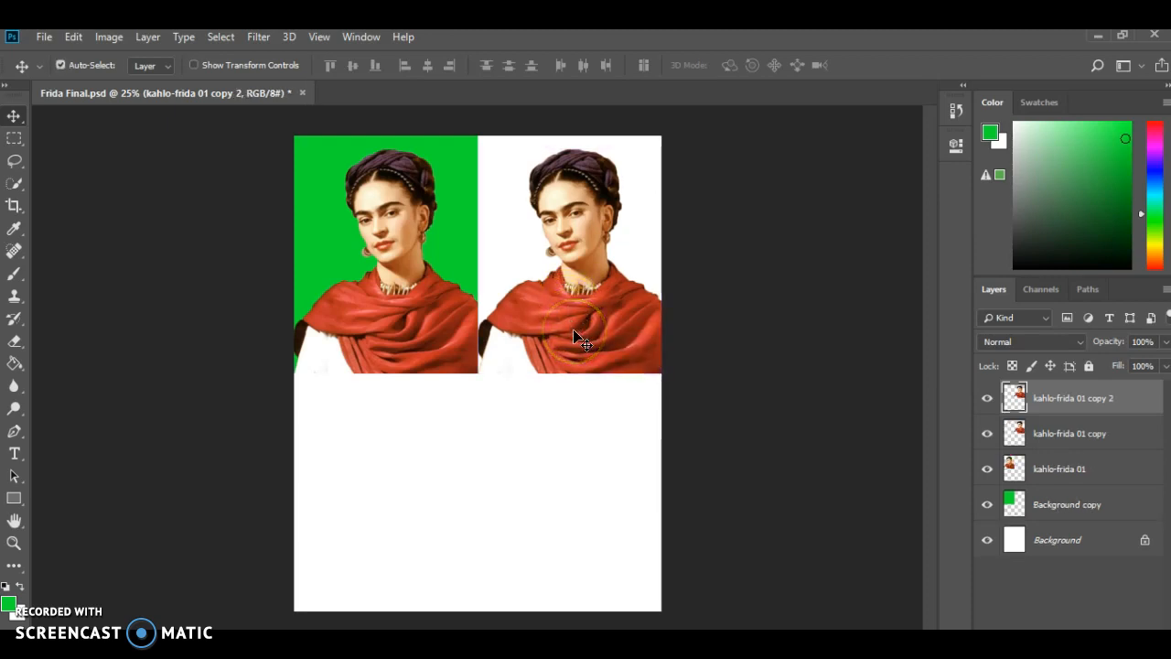
{"action": "left_click_drag", "start_coordinate": [577, 339], "coordinate": [572, 576]}
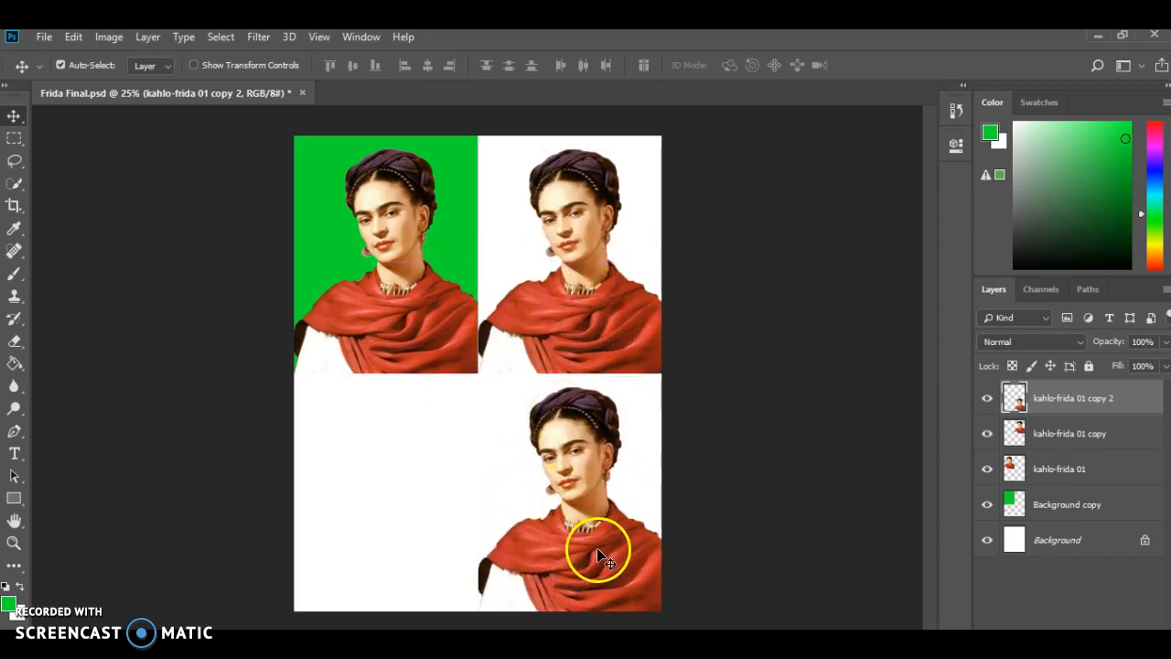
Duplicate the kahlo-frida 01 copy 2 layer and move the duplicate into the lower-left quarter of the canvas
{"action": "right_click", "coordinate": [598, 549]}
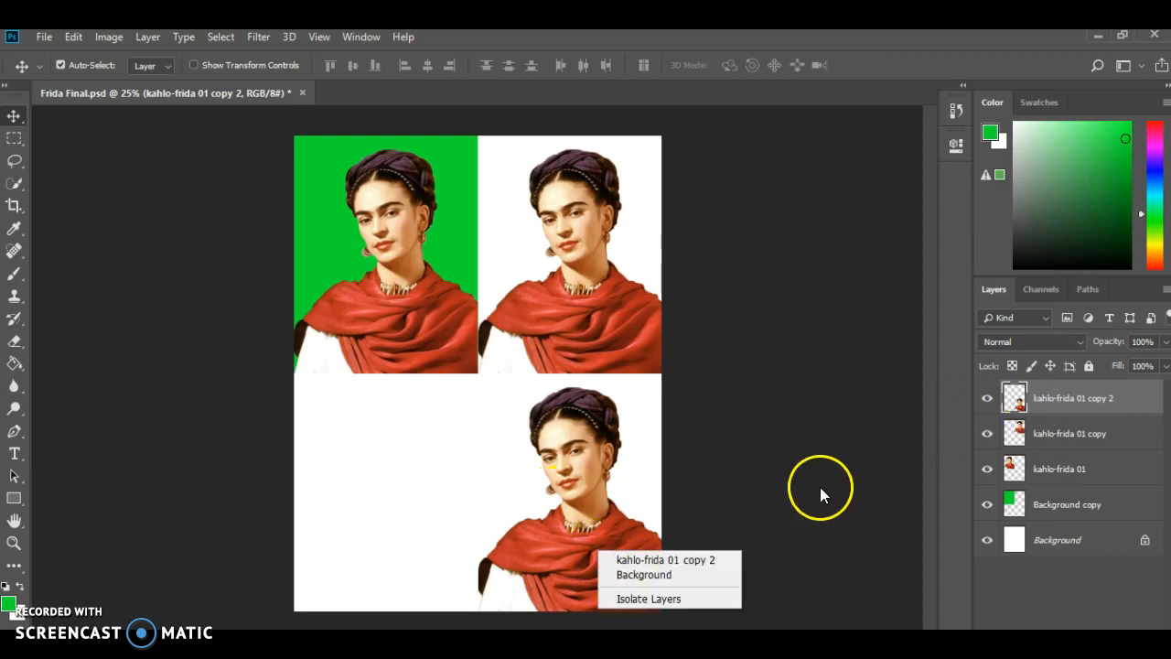
{"action": "left_click", "coordinate": [582, 544]}
{"action": "left_click", "coordinate": [1063, 402]}
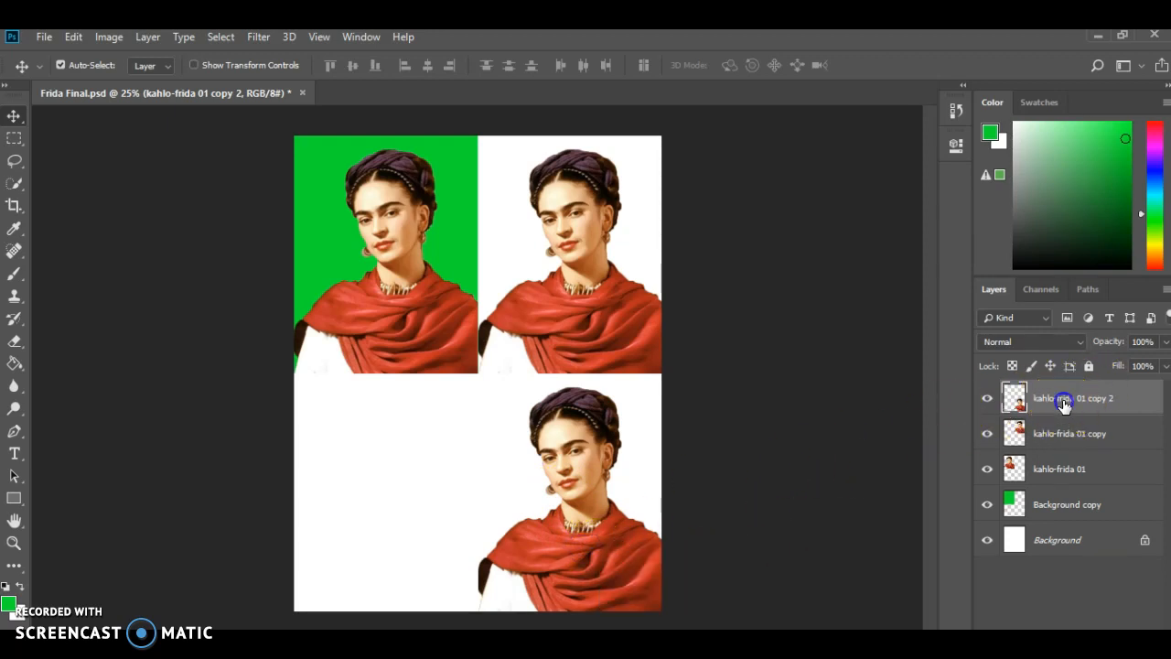
{"action": "right_click", "coordinate": [1063, 401]}
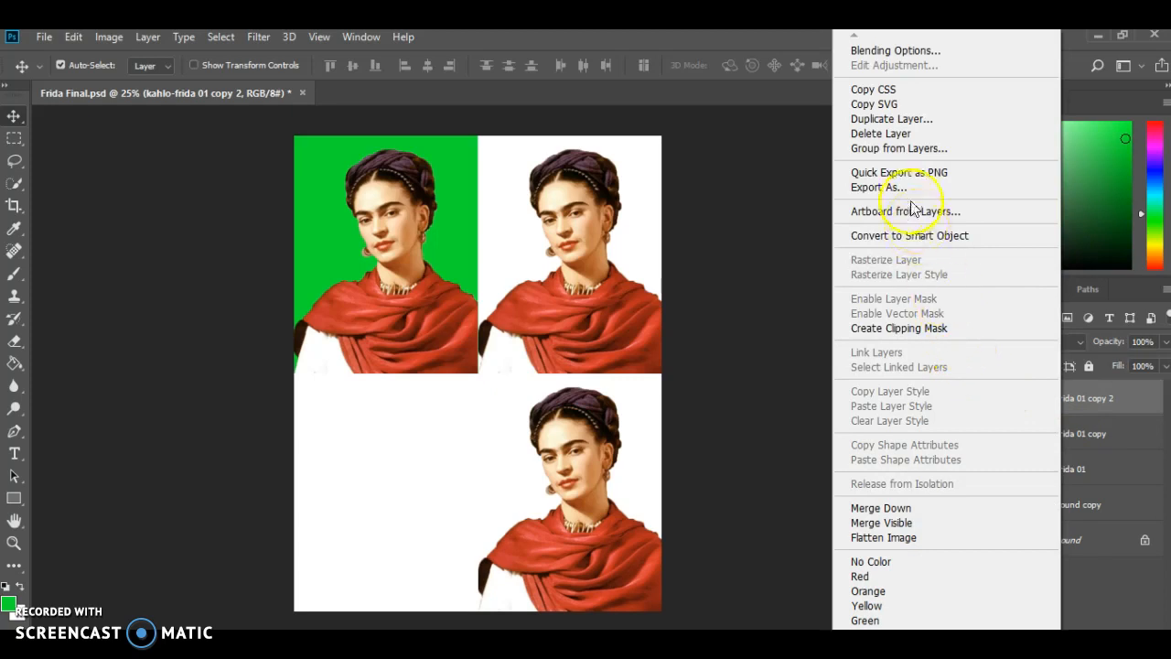
{"action": "left_click", "coordinate": [915, 117]}
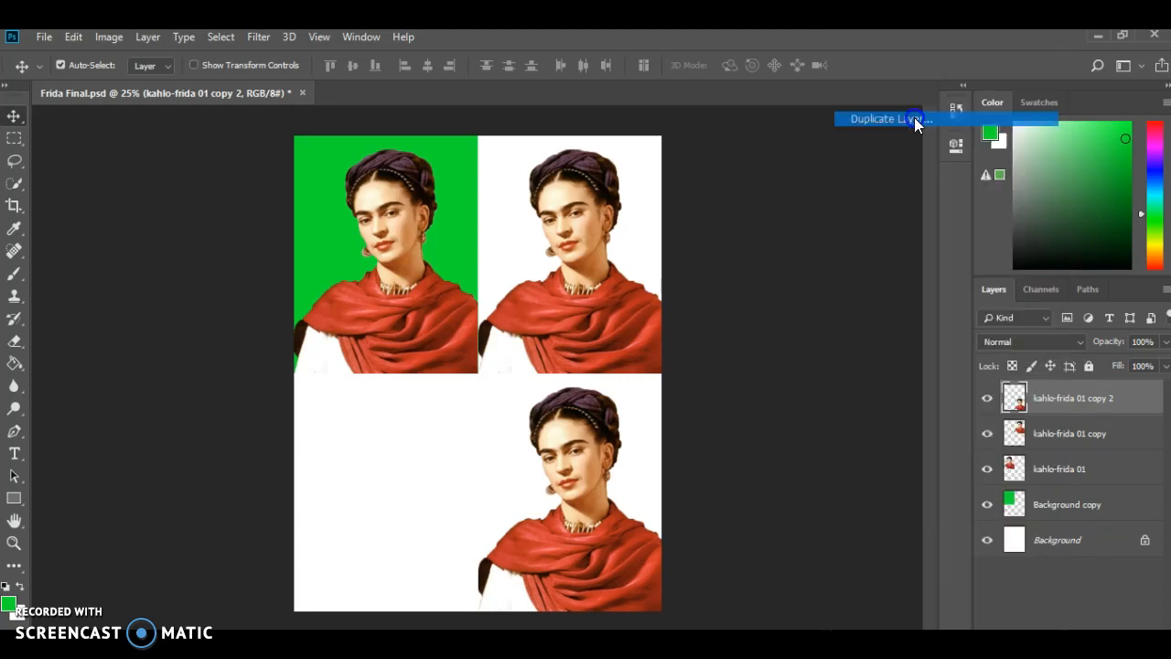
{"action": "left_click", "coordinate": [719, 188]}
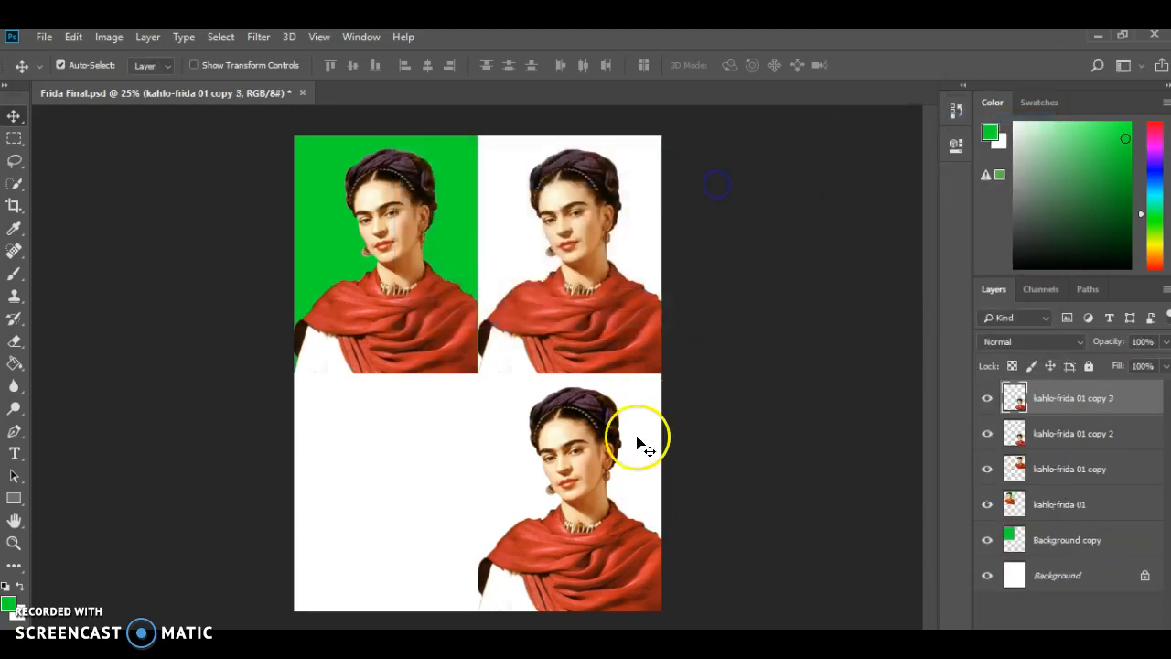
{"action": "left_click_drag", "start_coordinate": [592, 570], "coordinate": [406, 569]}
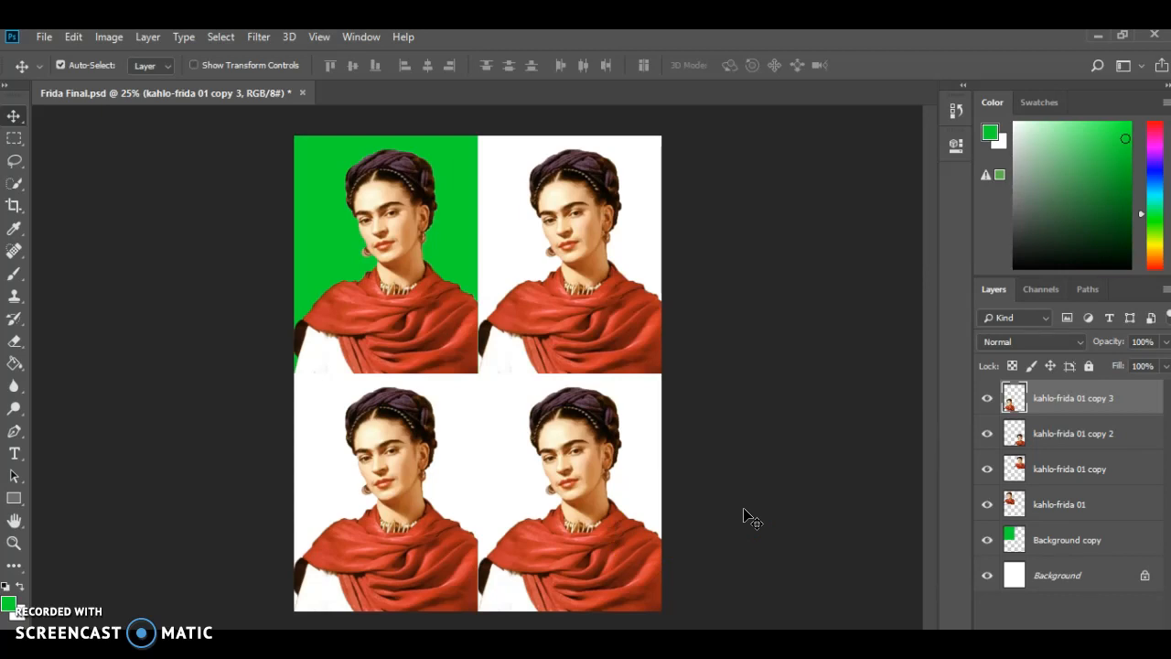
Duplicate the green Background copy layer and move the duplicate behind the upper-right portrait
{"action": "left_click", "coordinate": [1058, 547]}
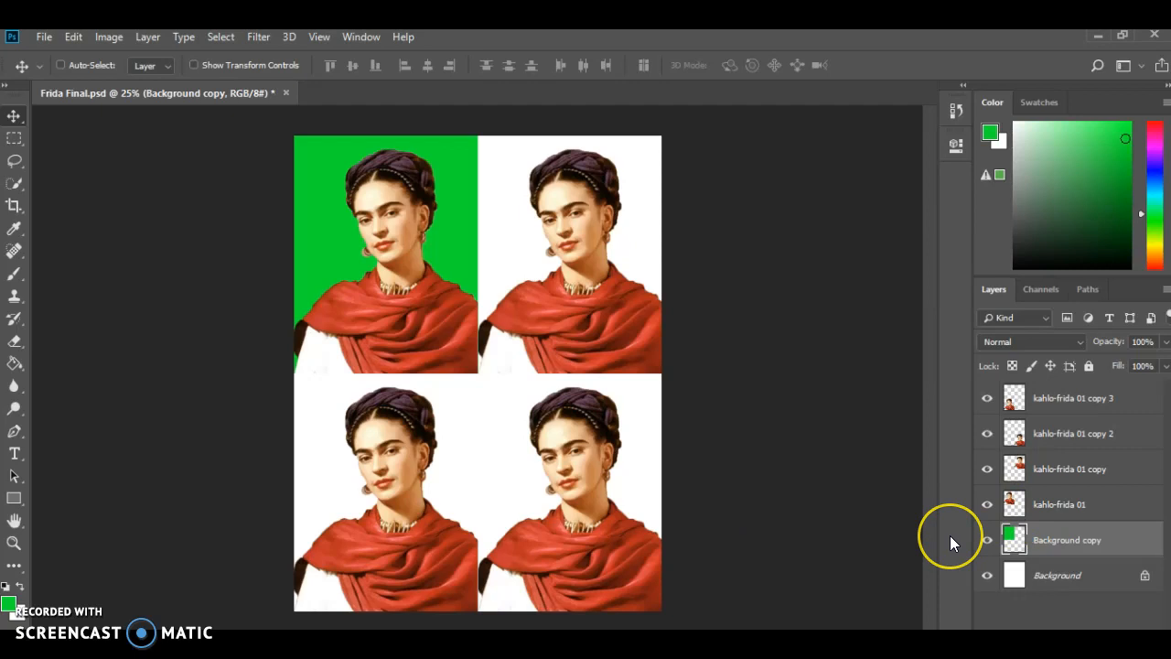
{"action": "key", "text": "ctrl+j"}
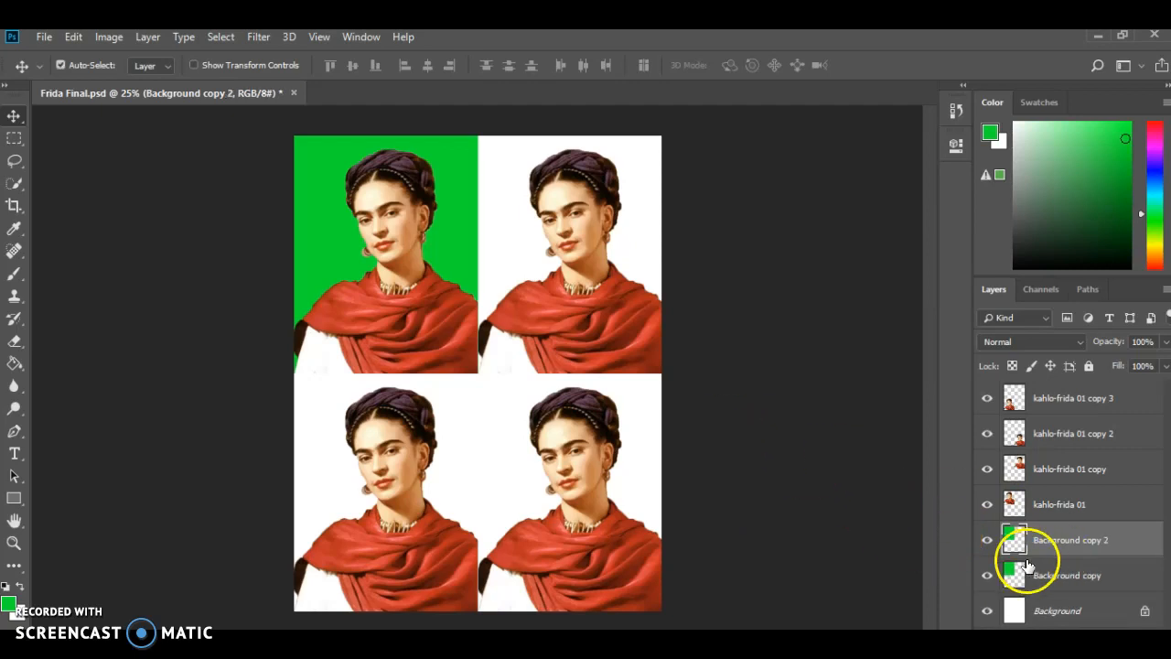
{"action": "left_click_drag", "start_coordinate": [454, 212], "coordinate": [623, 215]}
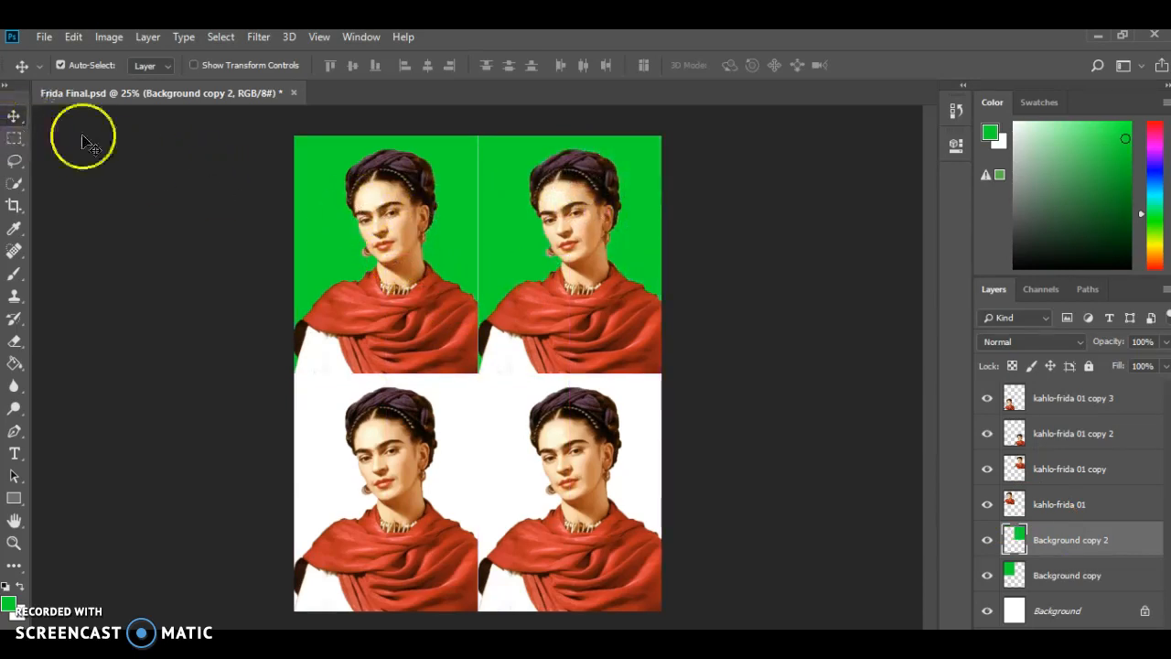
Fill the upper-right green backdrop with magenta using the Paint Bucket and place its layer directly above kahlo-frida 01
{"action": "left_click", "coordinate": [1152, 144]}
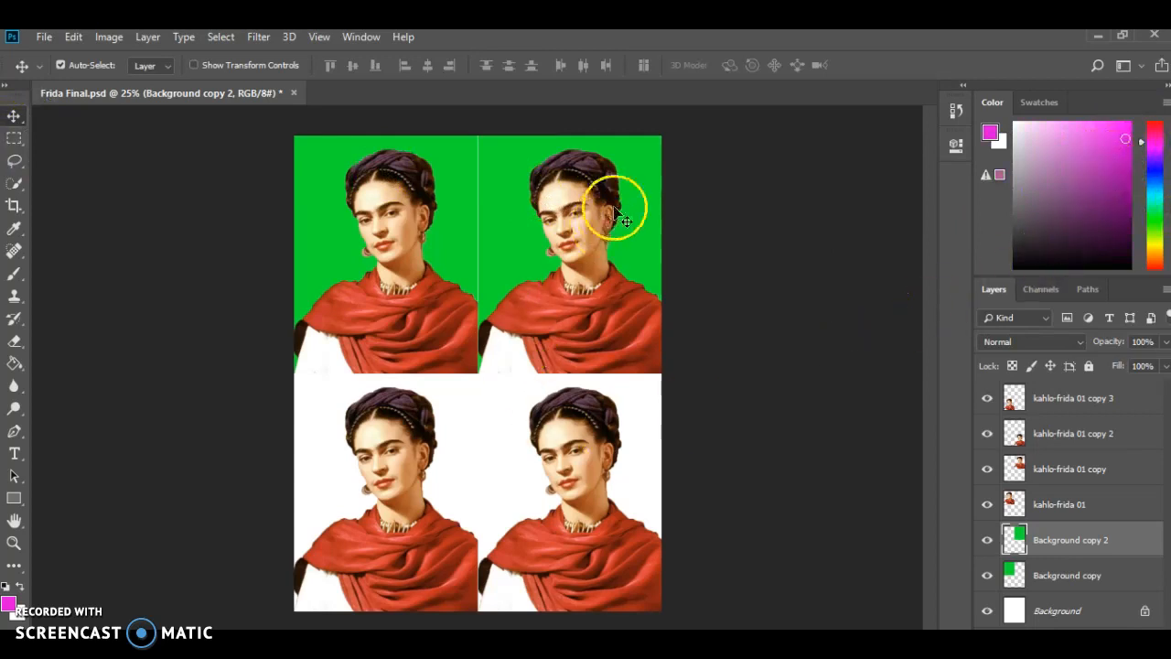
{"action": "left_click", "coordinate": [11, 368]}
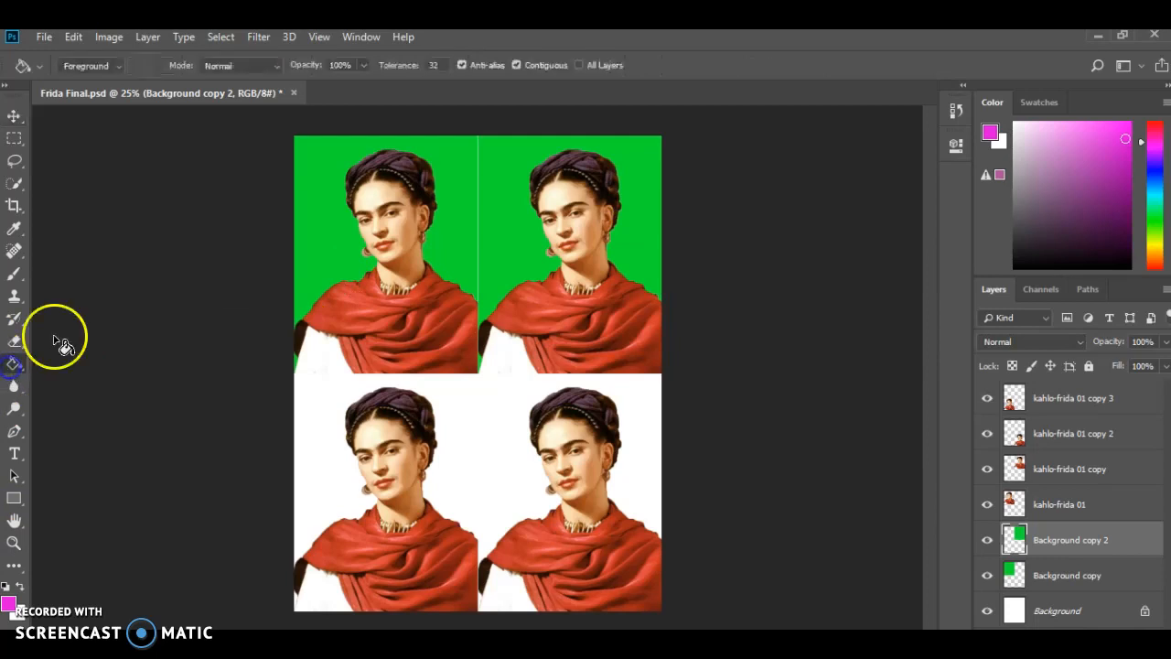
{"action": "left_click", "coordinate": [495, 166]}
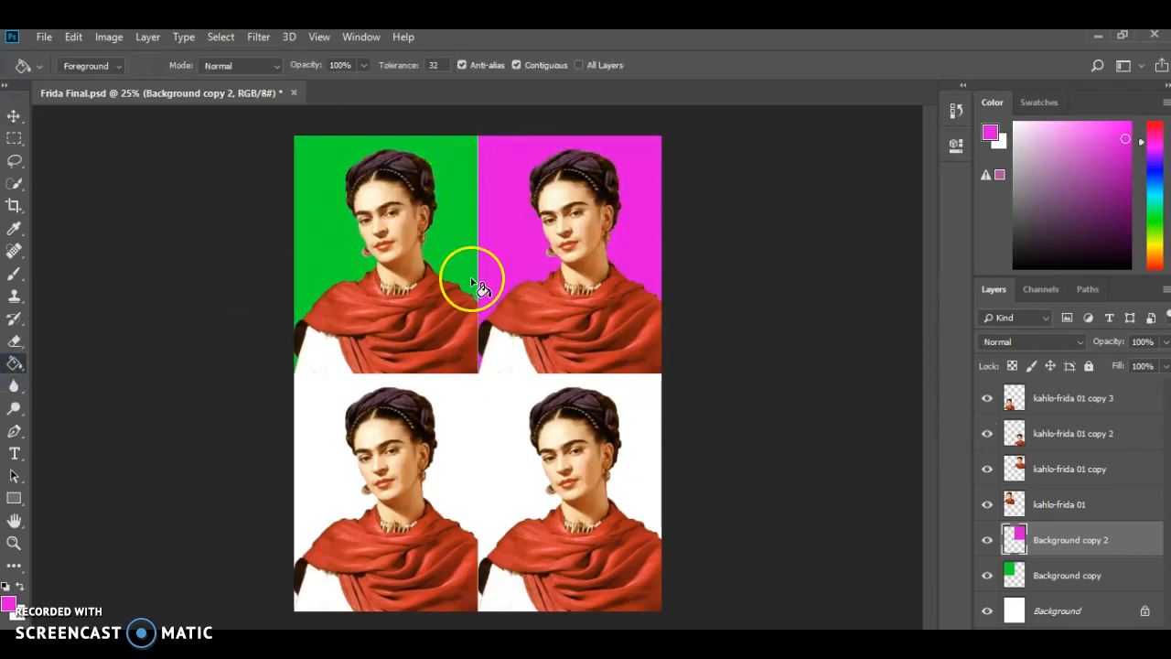
{"action": "left_click", "coordinate": [1050, 541]}
{"action": "left_click_drag", "start_coordinate": [1050, 542], "coordinate": [1007, 513]}
Duplicate the magenta Background copy 2 layer and move the duplicate behind the lower-right portrait
{"action": "left_click", "coordinate": [1055, 511]}
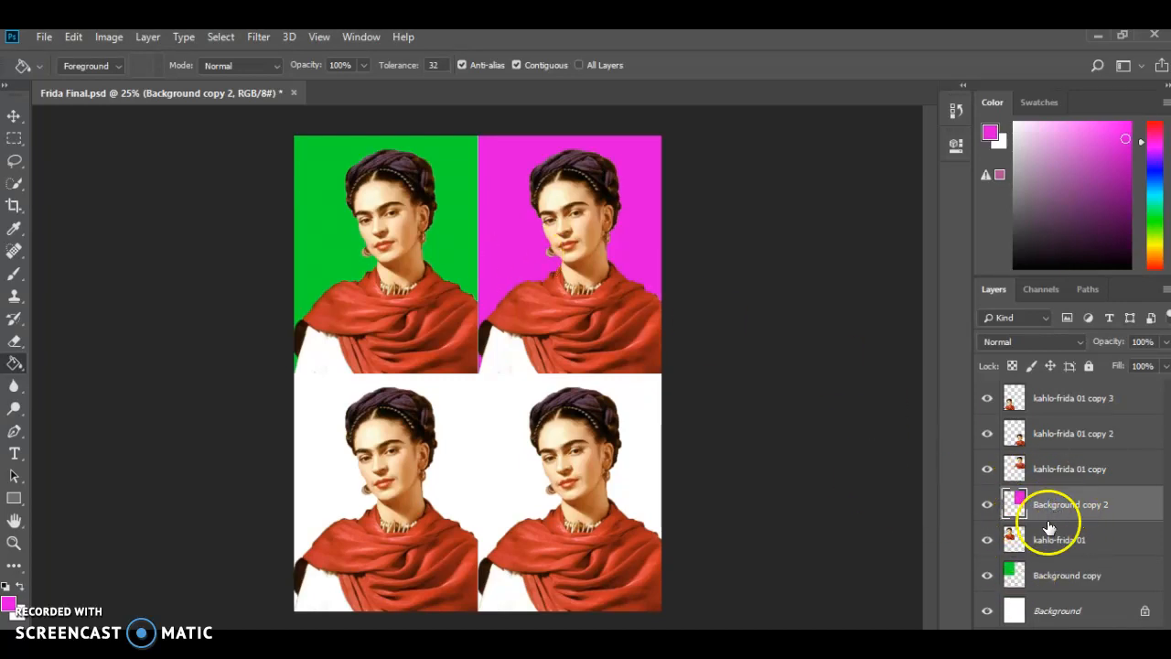
{"action": "key", "text": "ctrl+j"}
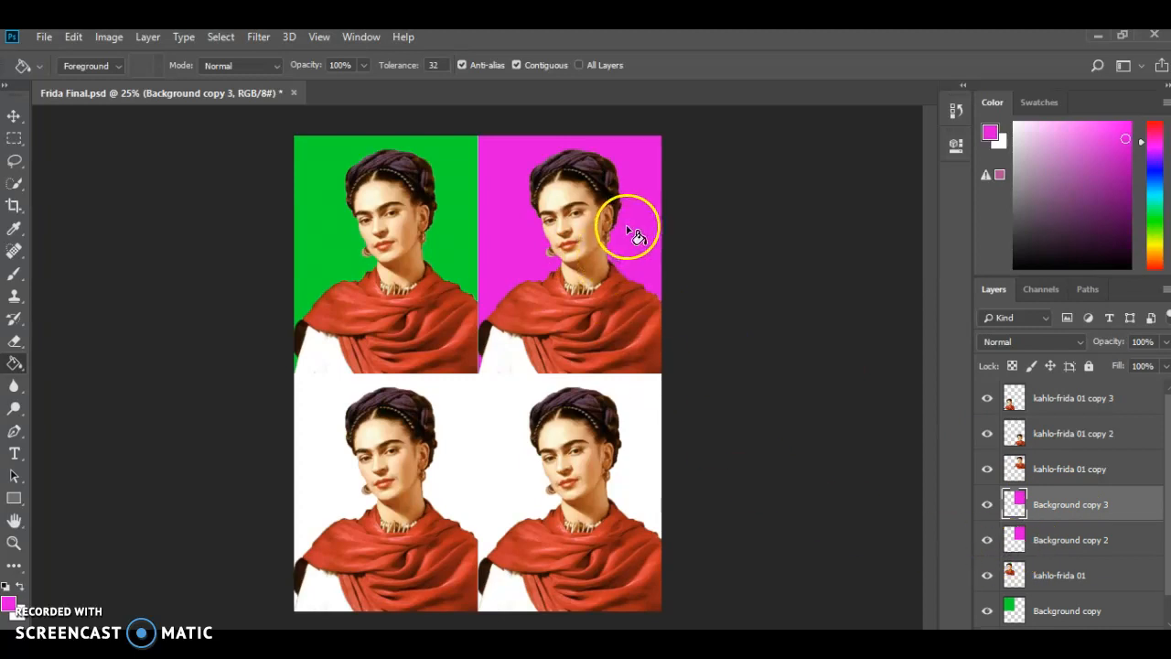
{"action": "left_click", "coordinate": [14, 115]}
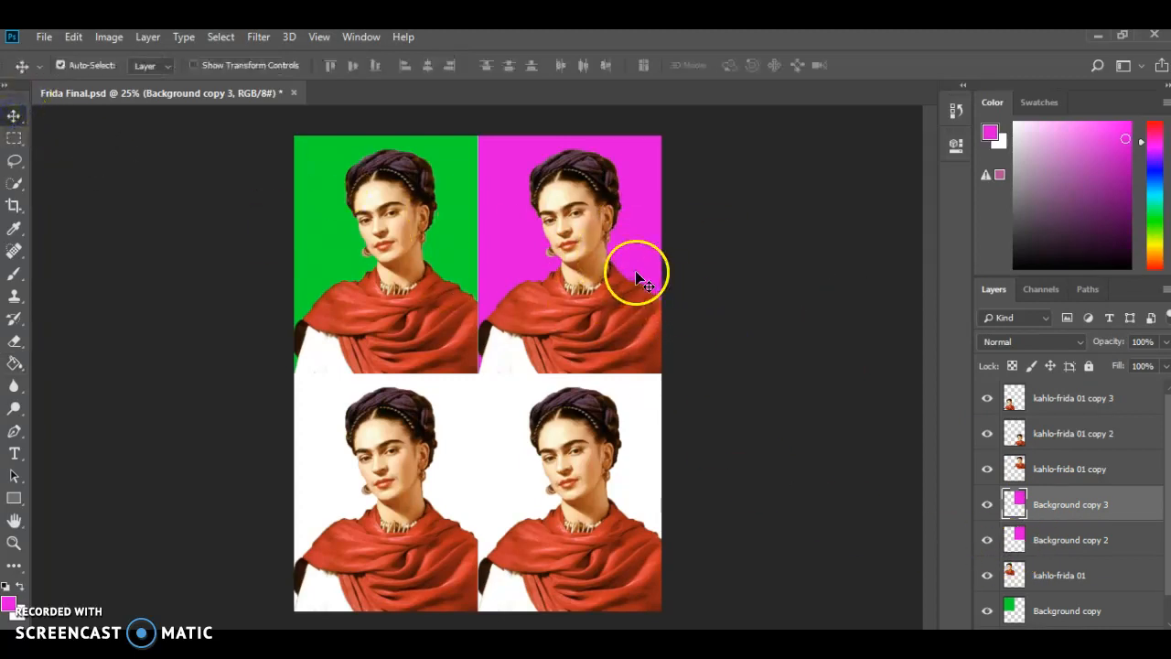
{"action": "left_click_drag", "start_coordinate": [636, 303], "coordinate": [627, 504]}
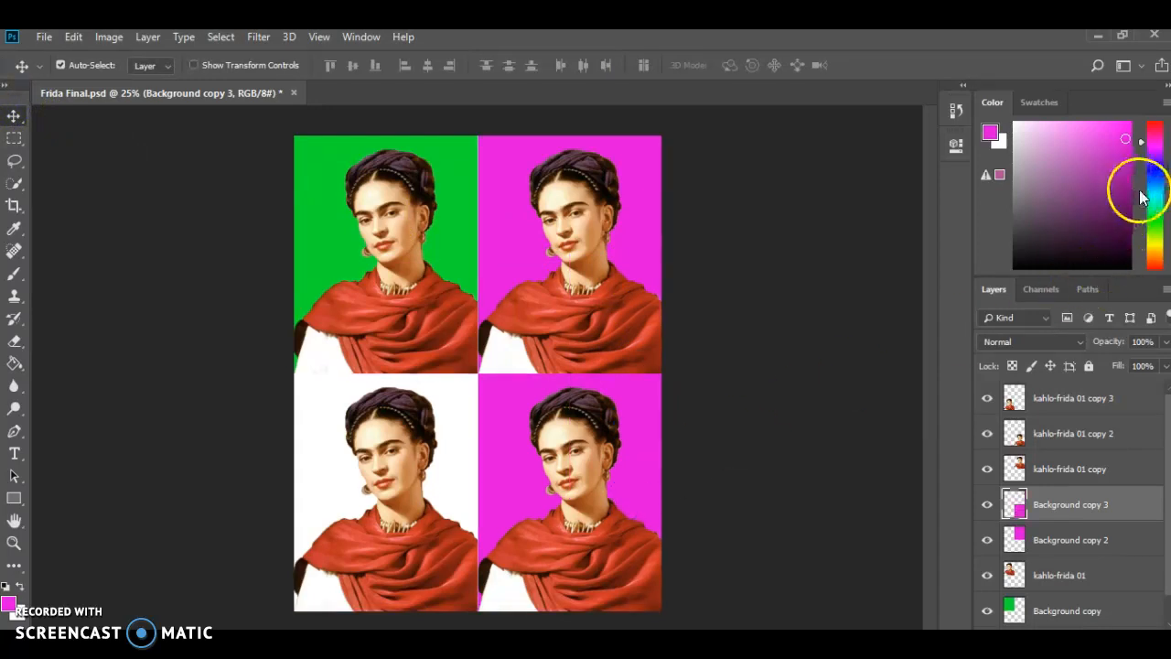
Fill the lower-right magenta backdrop with yellow using the Paint Bucket and place its layer directly below kahlo-frida 01 copy 2
{"action": "left_click", "coordinate": [1152, 255]}
{"action": "left_click", "coordinate": [1125, 135]}
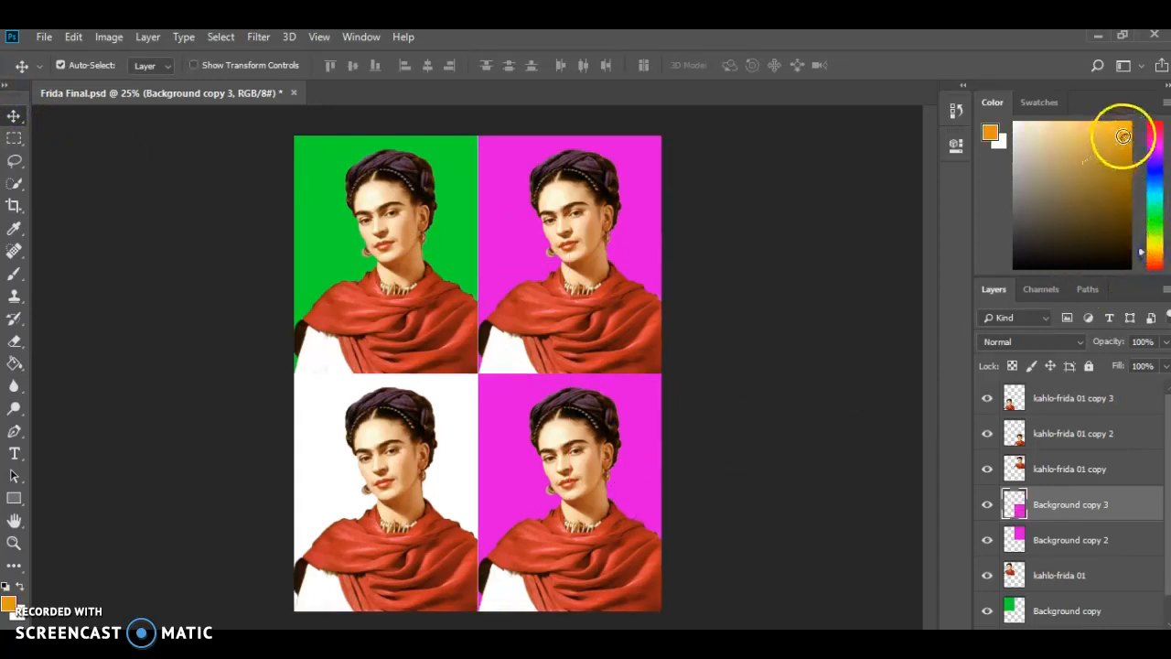
{"action": "left_click", "coordinate": [1151, 259]}
{"action": "left_click_drag", "start_coordinate": [1148, 254], "coordinate": [1155, 247]}
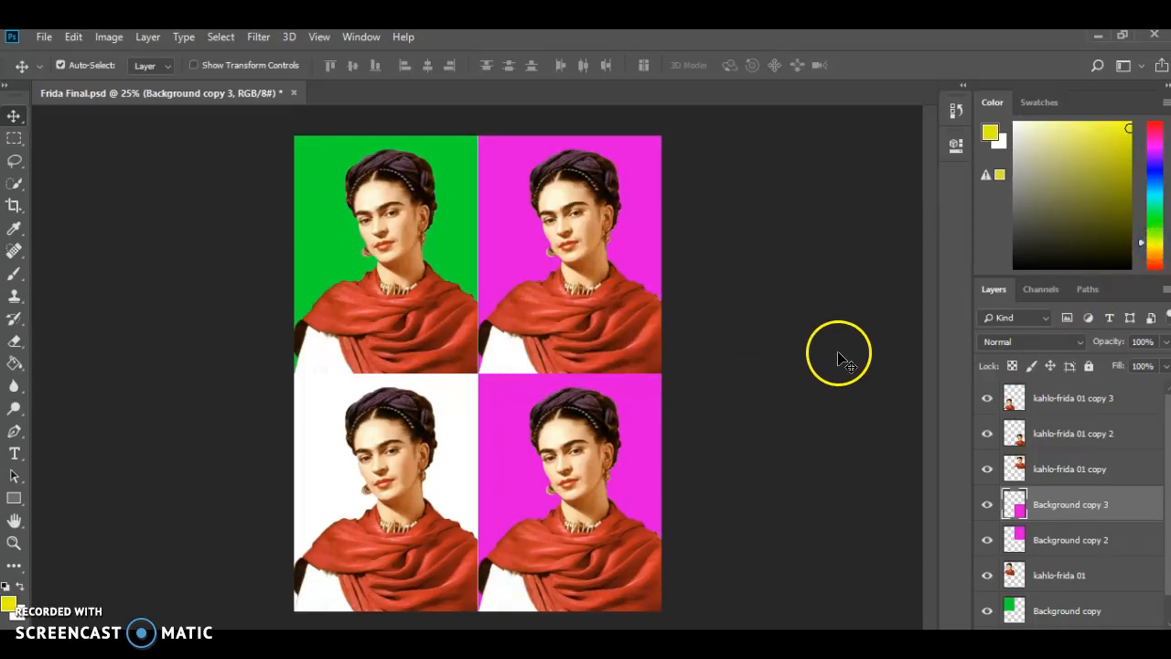
{"action": "left_click", "coordinate": [14, 364]}
{"action": "left_click", "coordinate": [485, 412]}
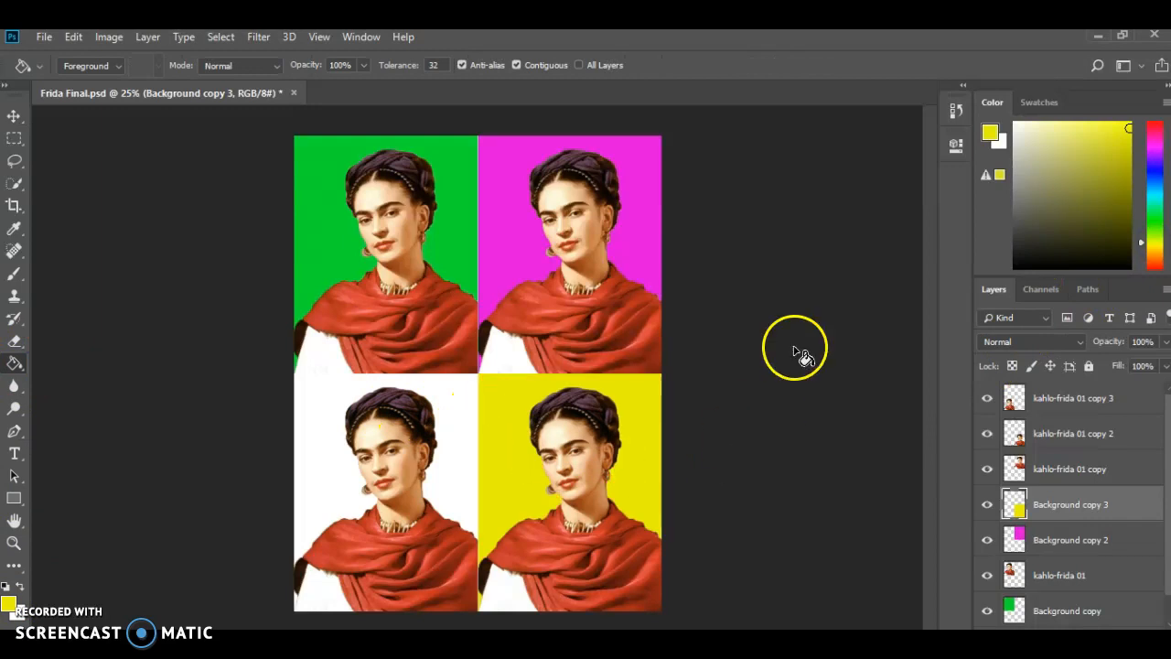
{"action": "left_click", "coordinate": [14, 116]}
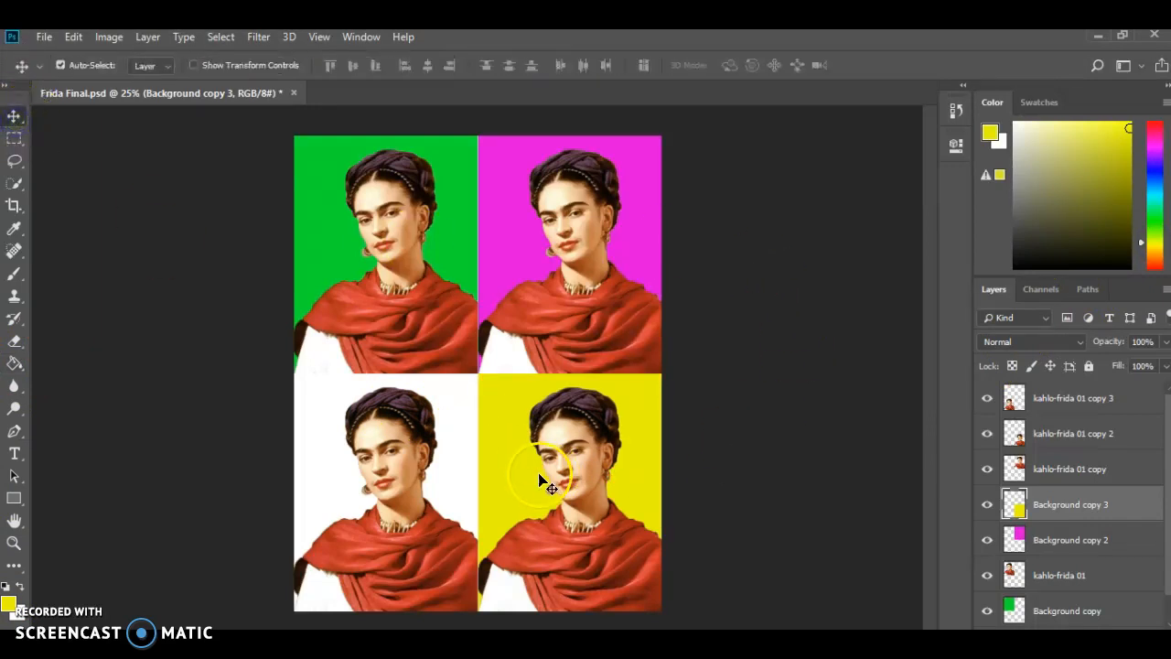
{"action": "left_click_drag", "start_coordinate": [1035, 499], "coordinate": [1035, 452]}
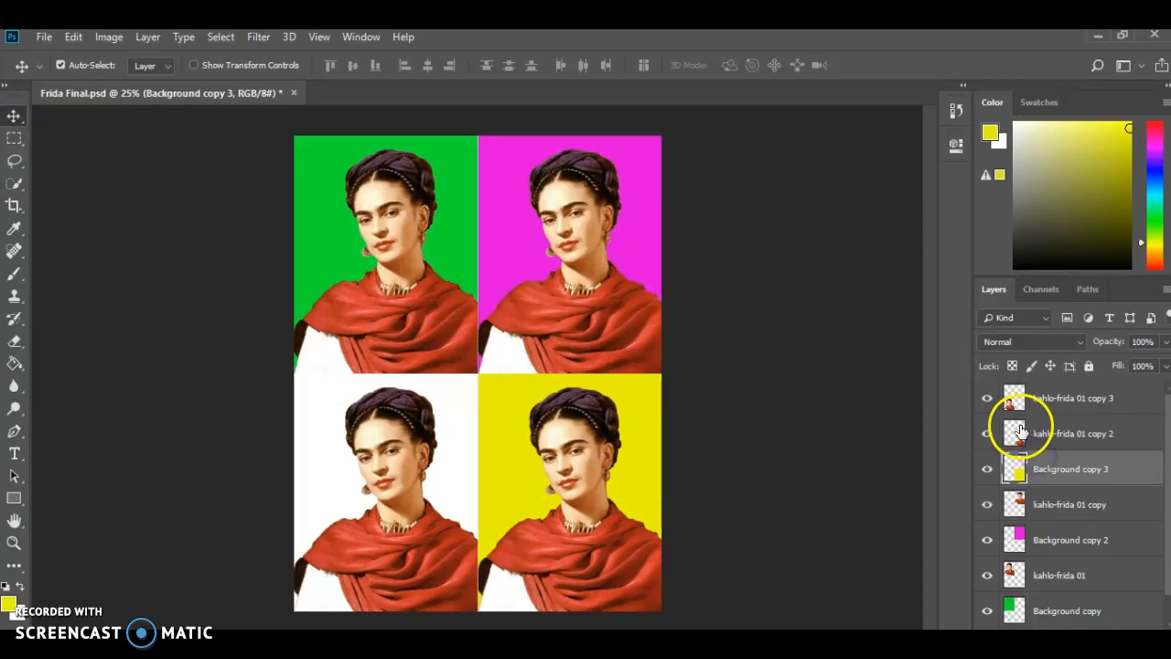
Duplicate the yellow Background copy 3 layer and move the duplicate behind the lower-left portrait
{"action": "left_click", "coordinate": [1014, 471]}
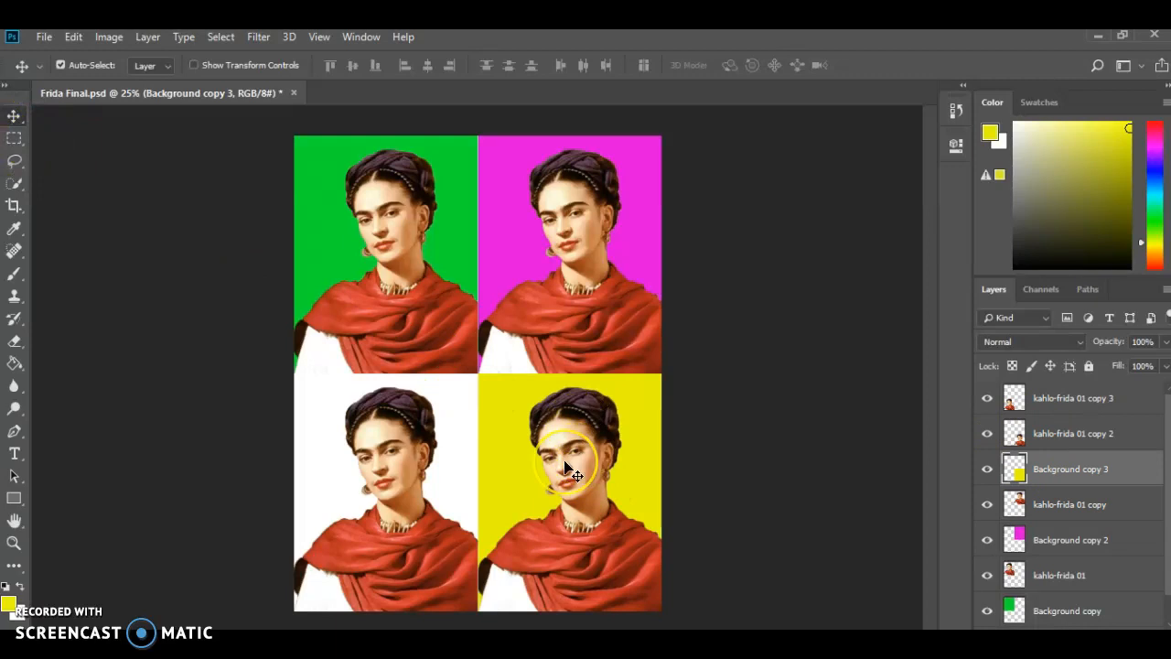
{"action": "key", "text": "ctrl+j"}
{"action": "left_click", "coordinate": [513, 460]}
{"action": "left_click_drag", "start_coordinate": [508, 464], "coordinate": [320, 461]}
Fill the lower-left yellow backdrop with pinkish red using the Paint Bucket and place its layer directly below kahlo-frida 01 copy 3
{"action": "left_click_drag", "start_coordinate": [1151, 183], "coordinate": [1156, 135]}
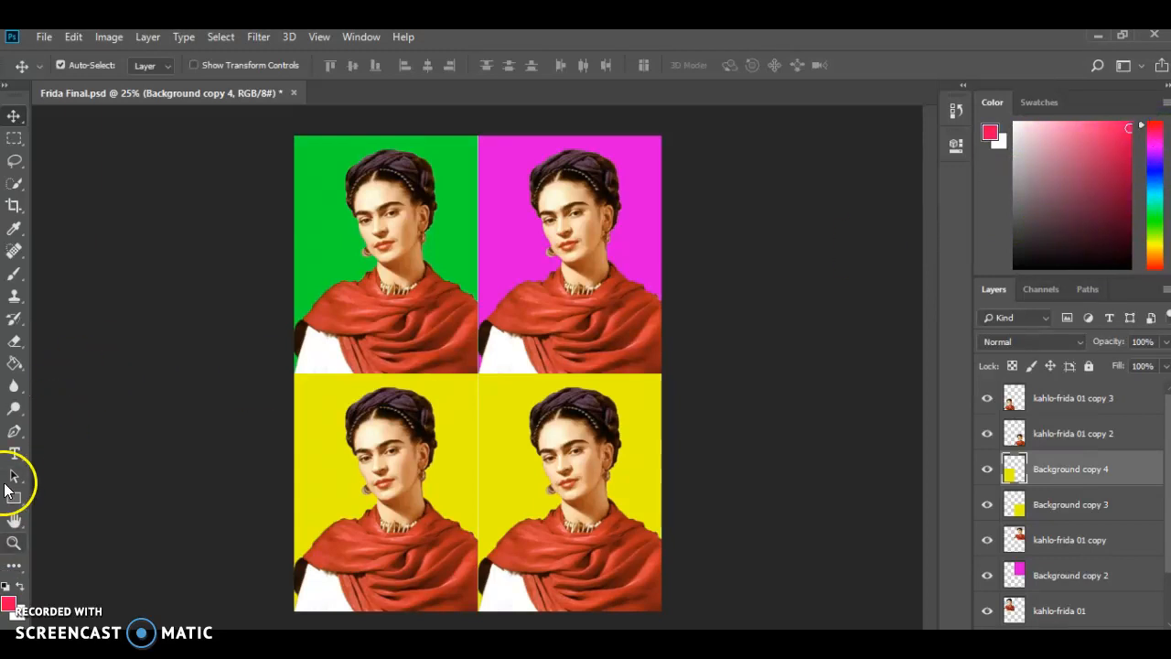
{"action": "left_click", "coordinate": [14, 364]}
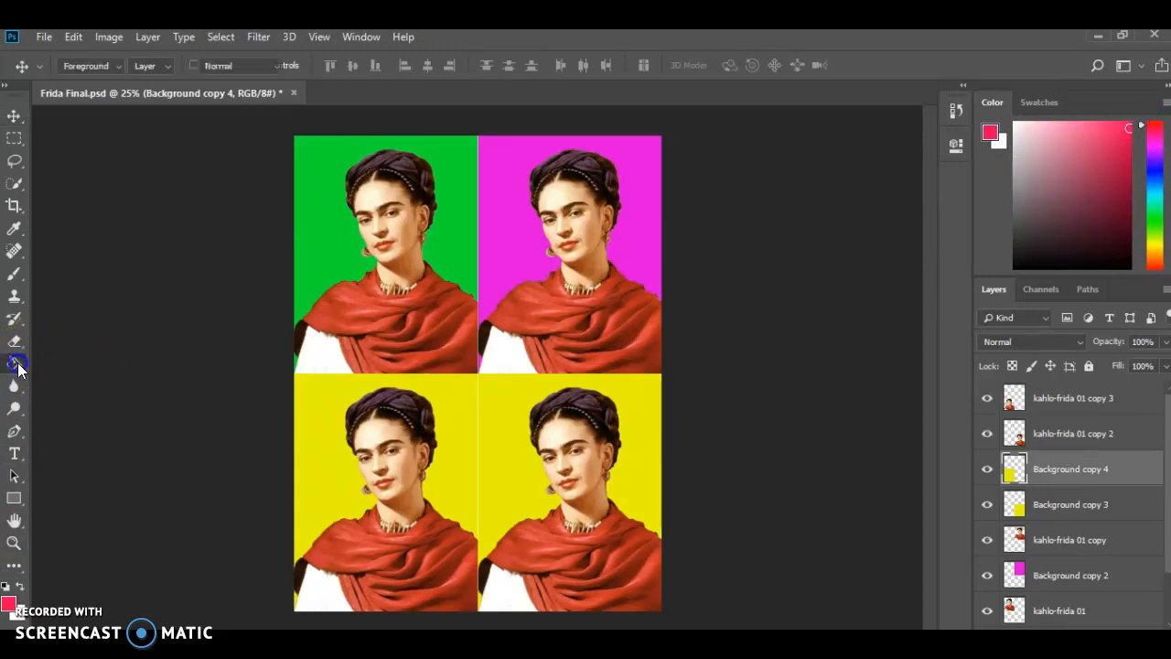
{"action": "left_click", "coordinate": [298, 392]}
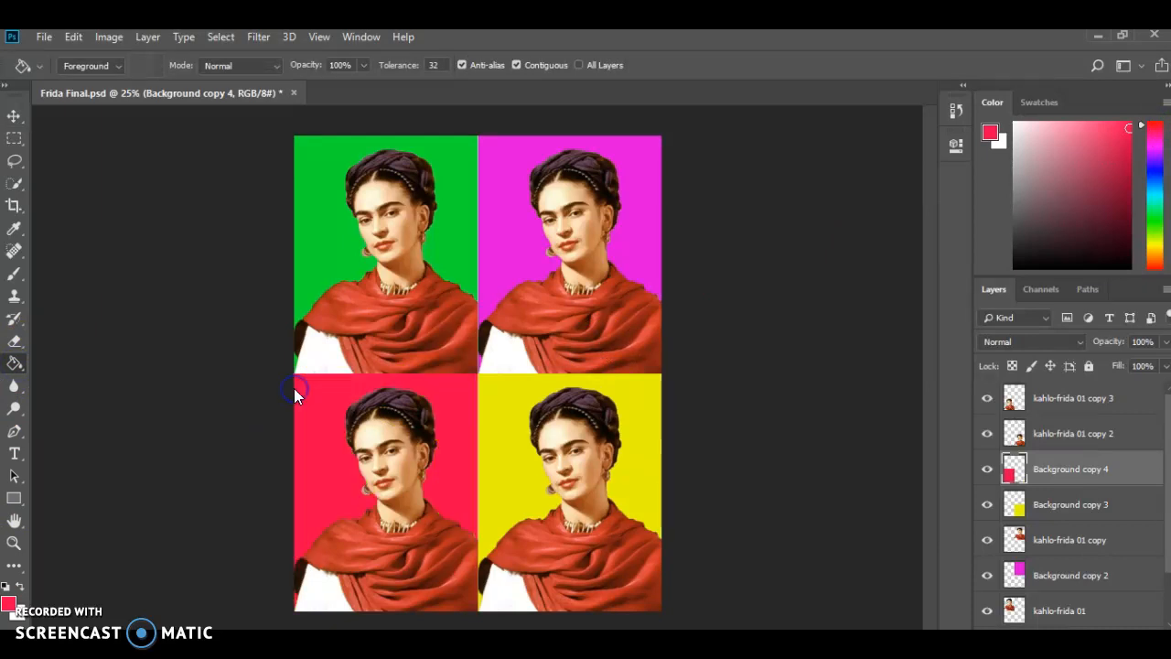
{"action": "left_click_drag", "start_coordinate": [1040, 465], "coordinate": [1041, 421]}
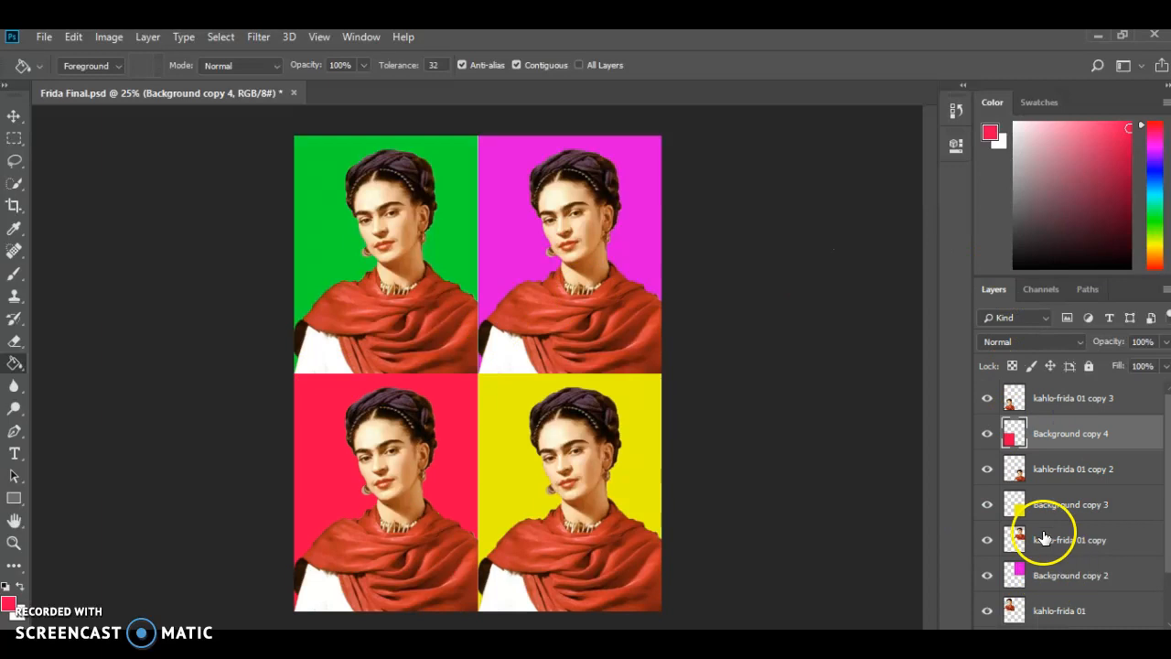
{"action": "scroll", "coordinate": [1046, 549], "scroll_direction": "down", "scroll_amount": 2}
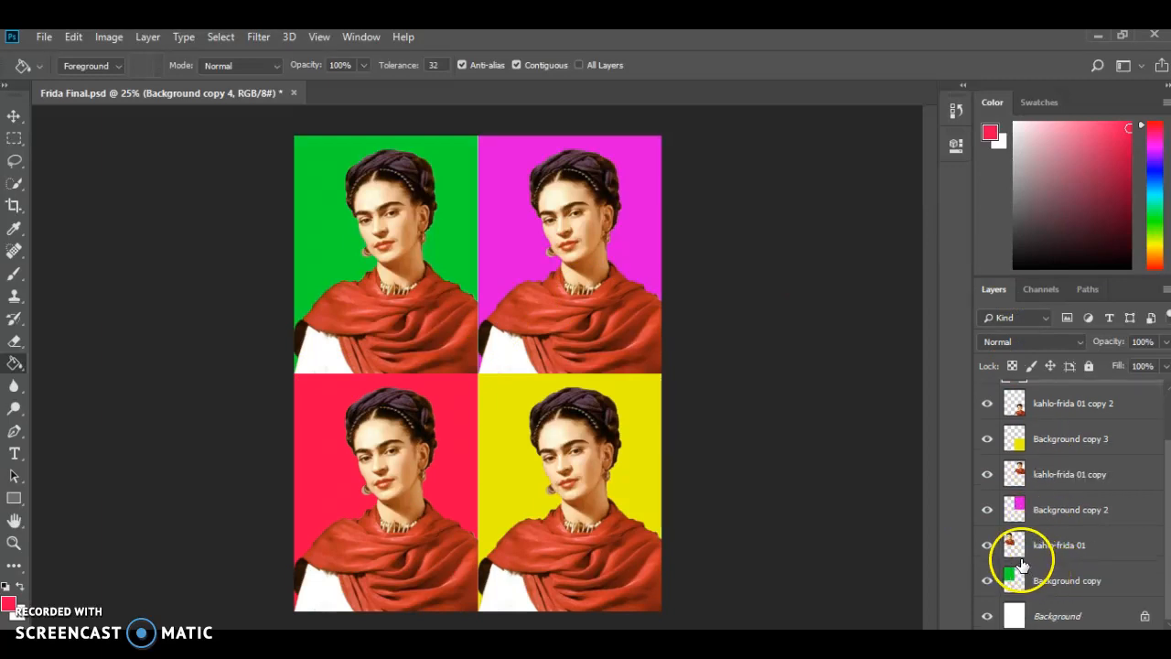